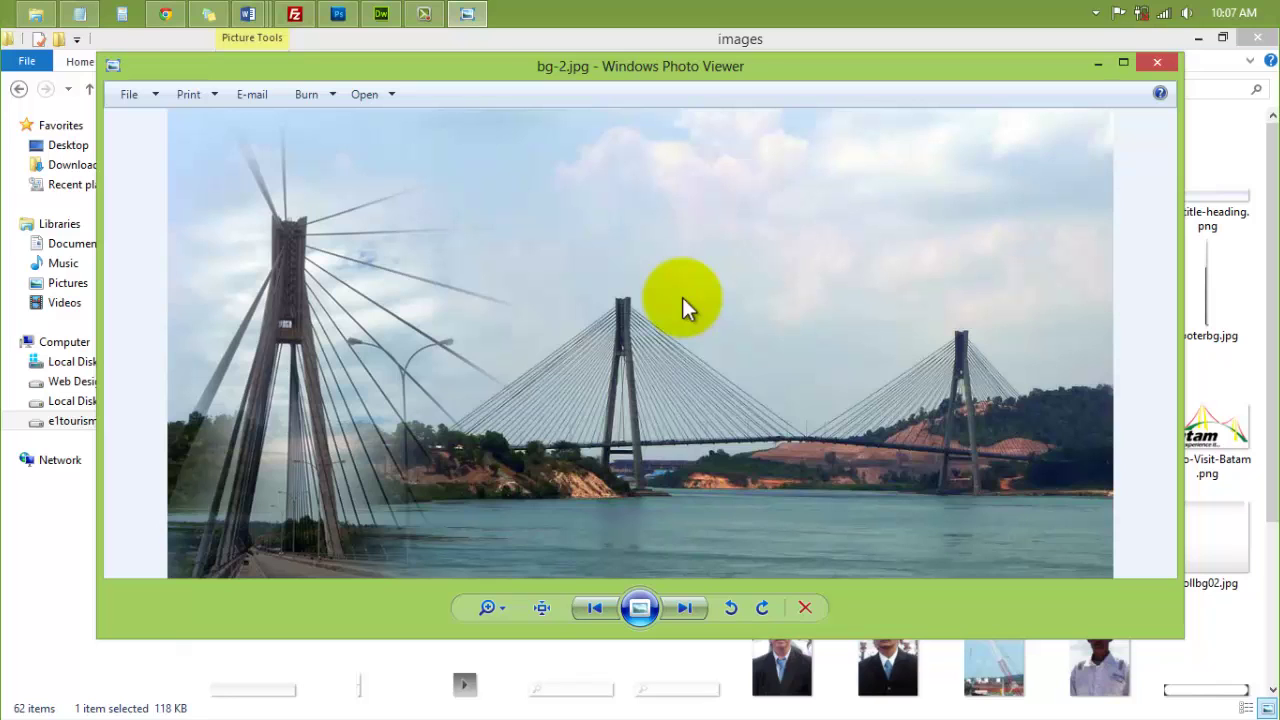
Switch to Photoshop and create a new transparent RGB document 25 pixels wide and 25 pixels high
key(alt+Tab)
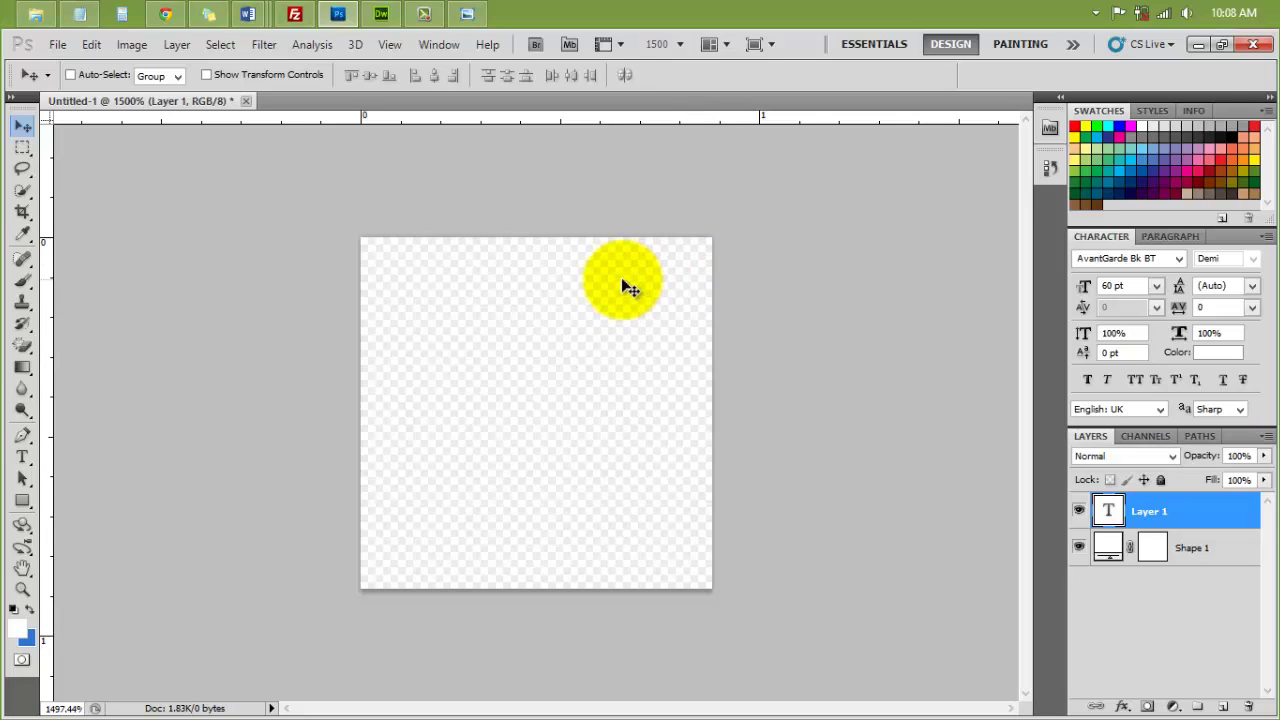
click(58, 44)
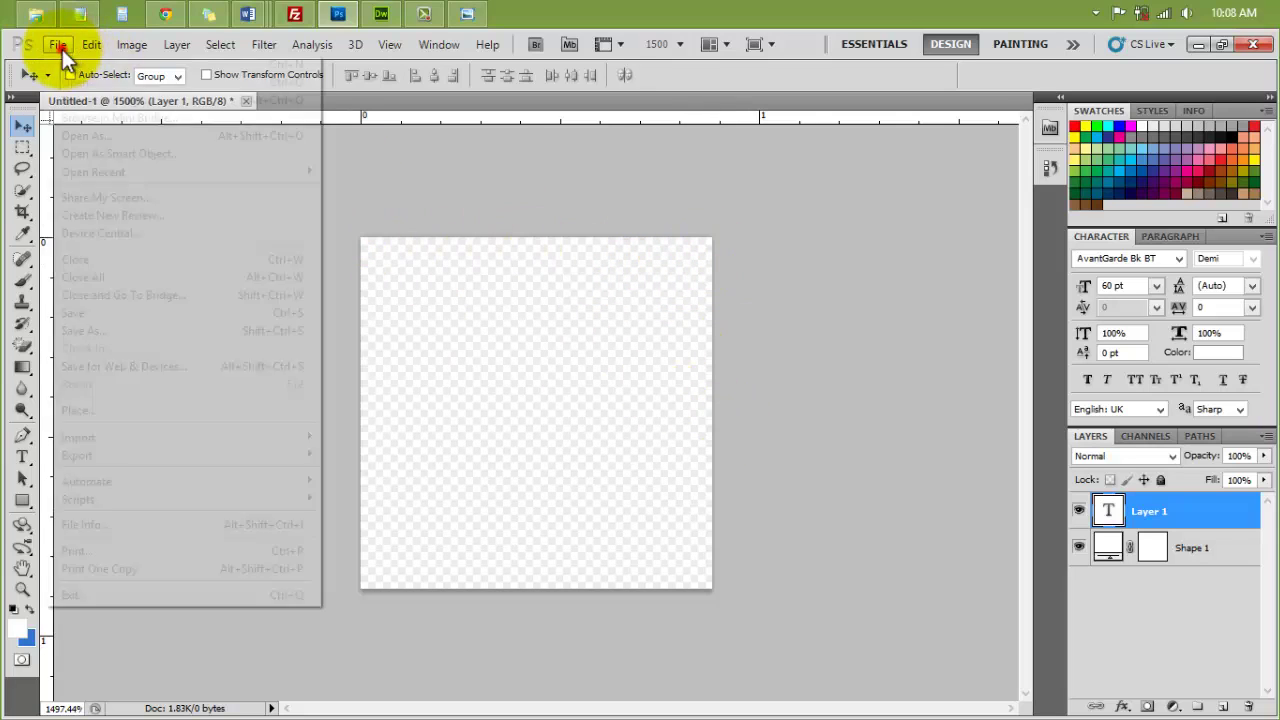
click(67, 62)
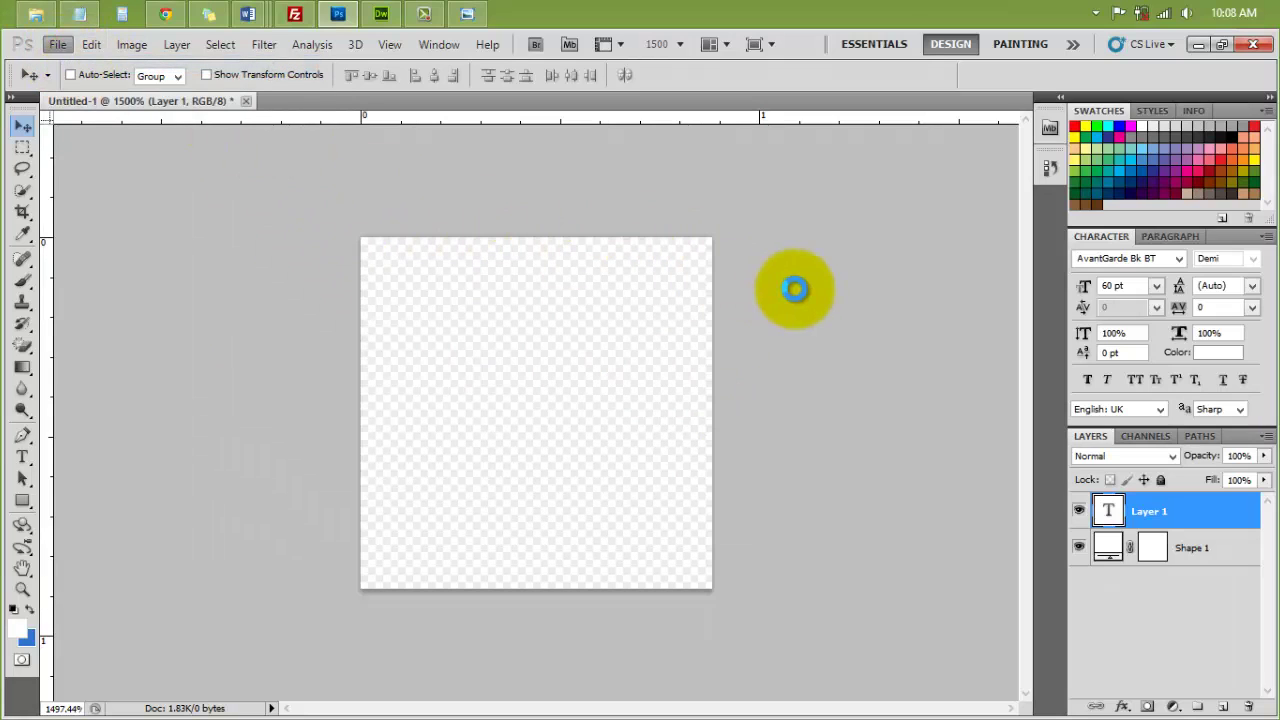
double_click(586, 245)
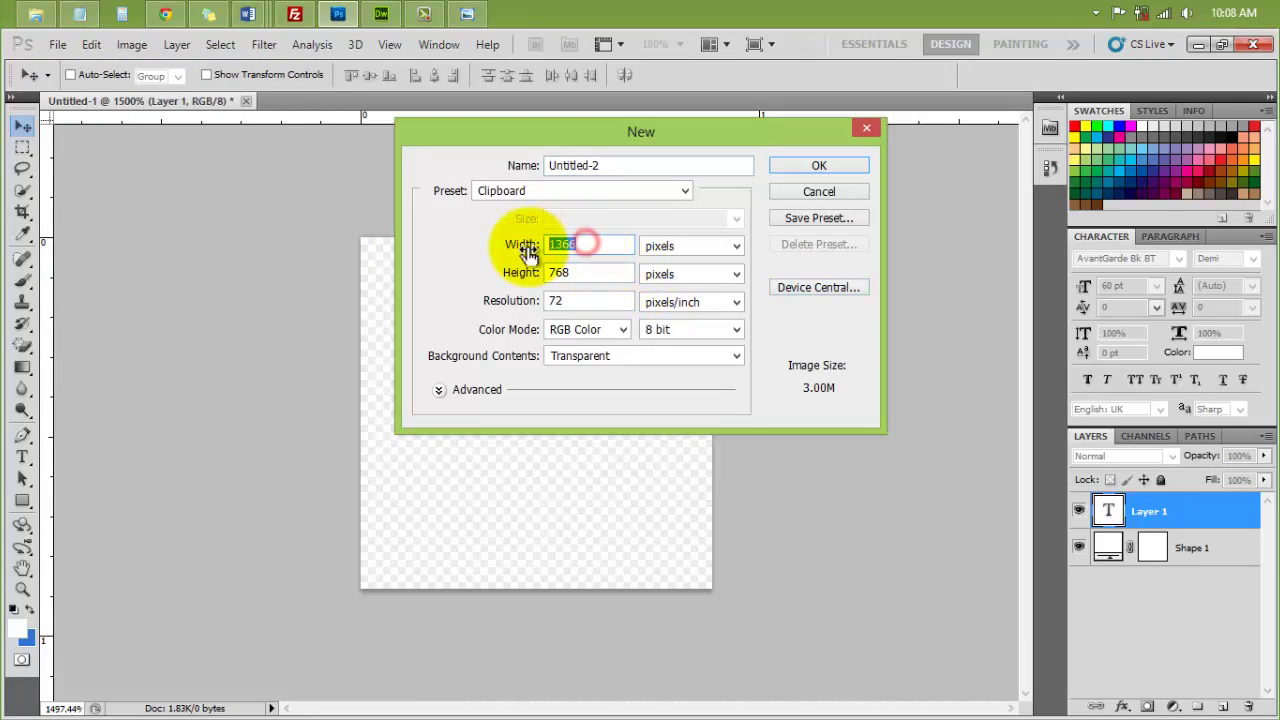
text(25)
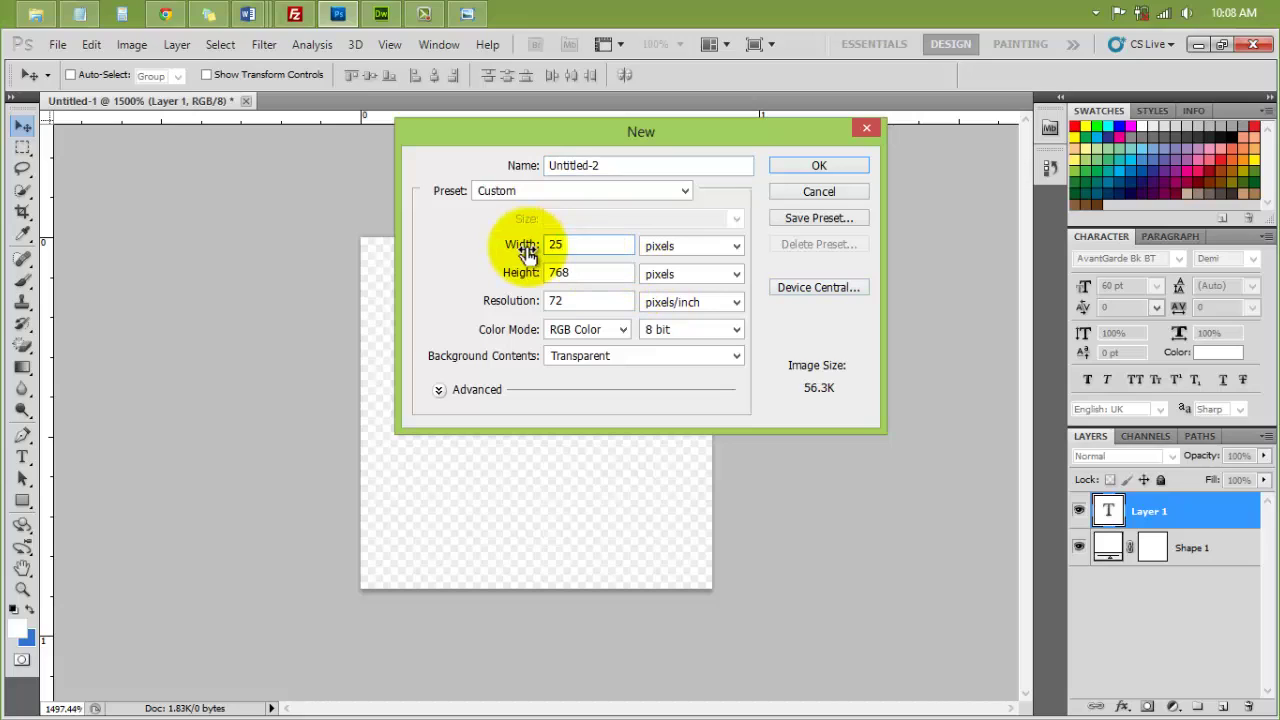
double_click(575, 272)
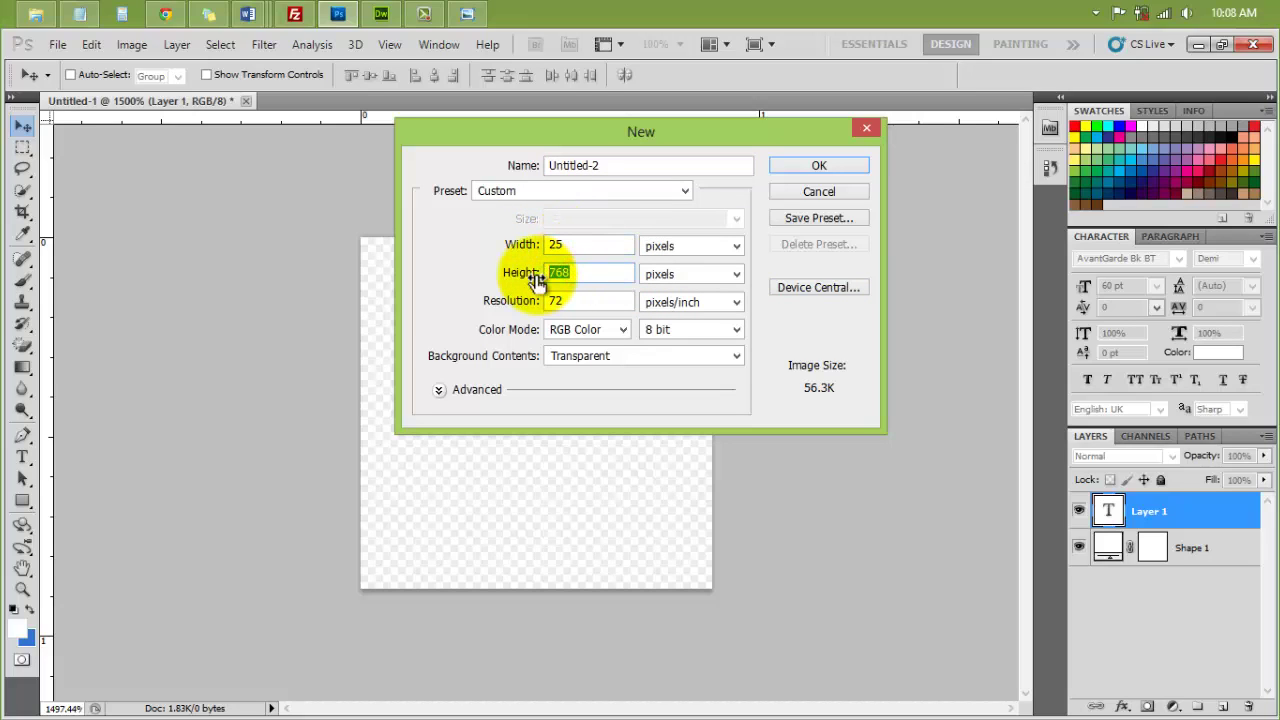
text(25)
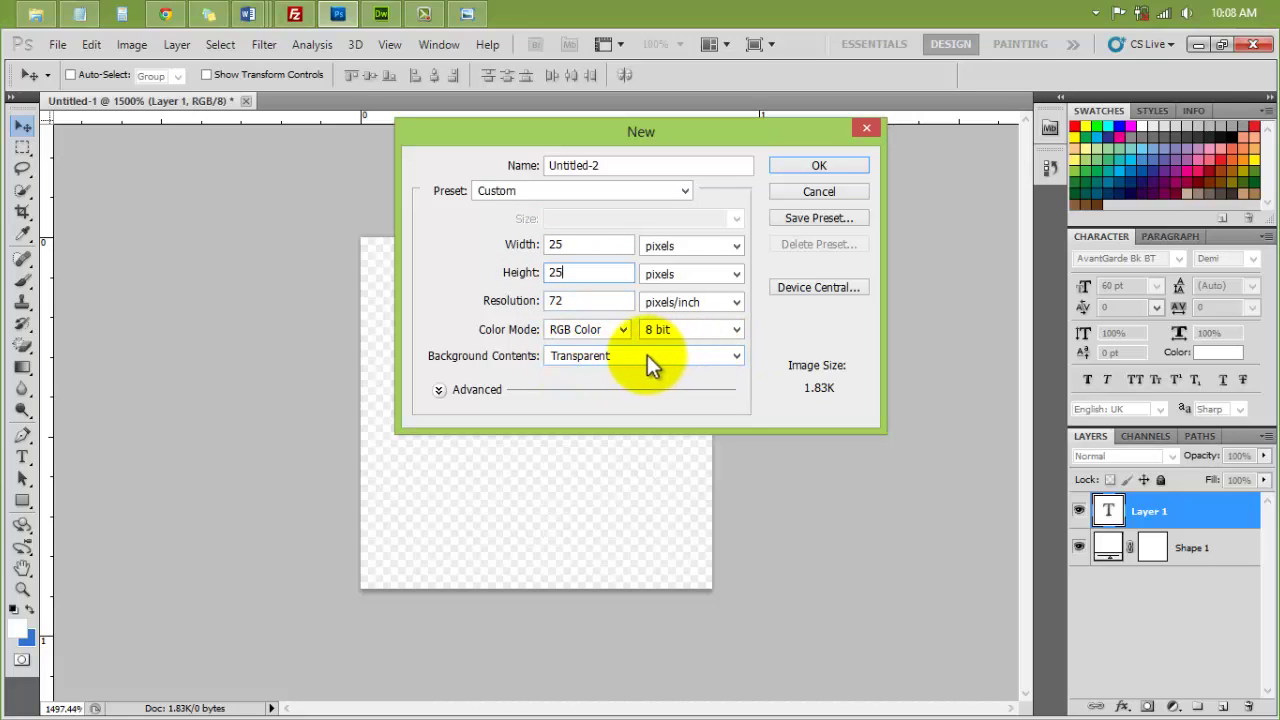
click(805, 164)
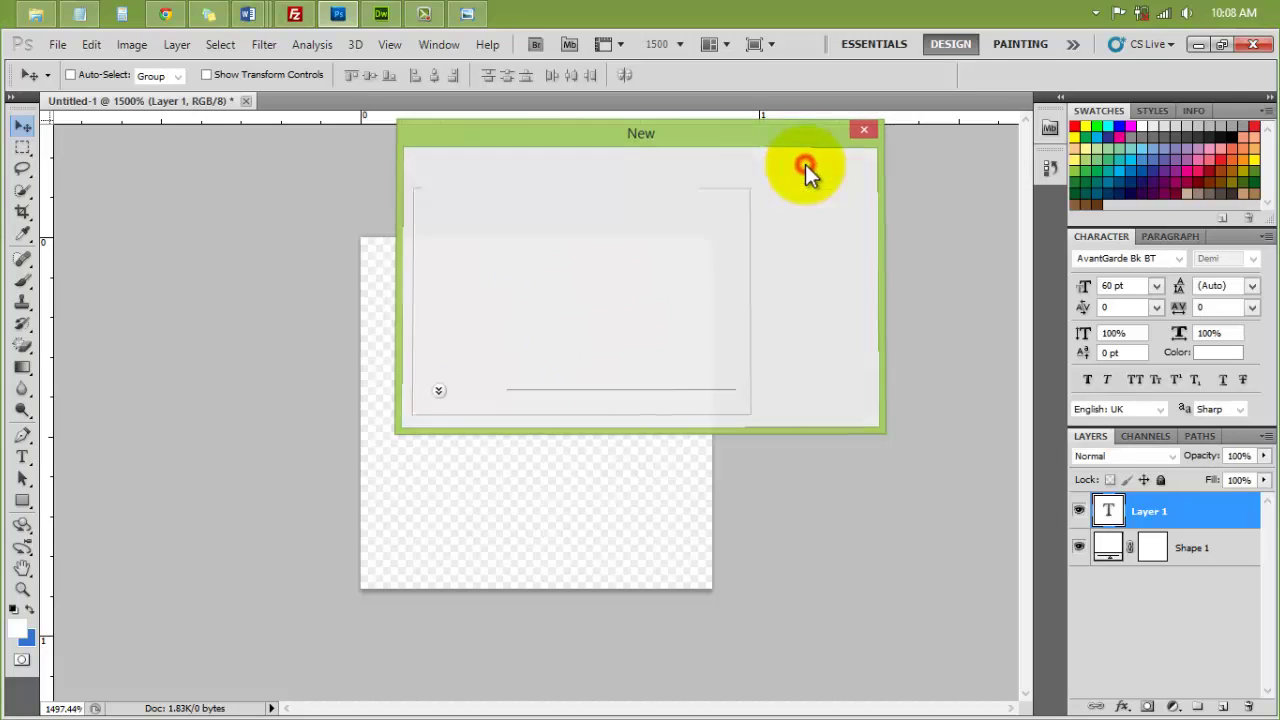
Draw a white rectangle shape covering the entire canvas and set its layer style to none
click(23, 592)
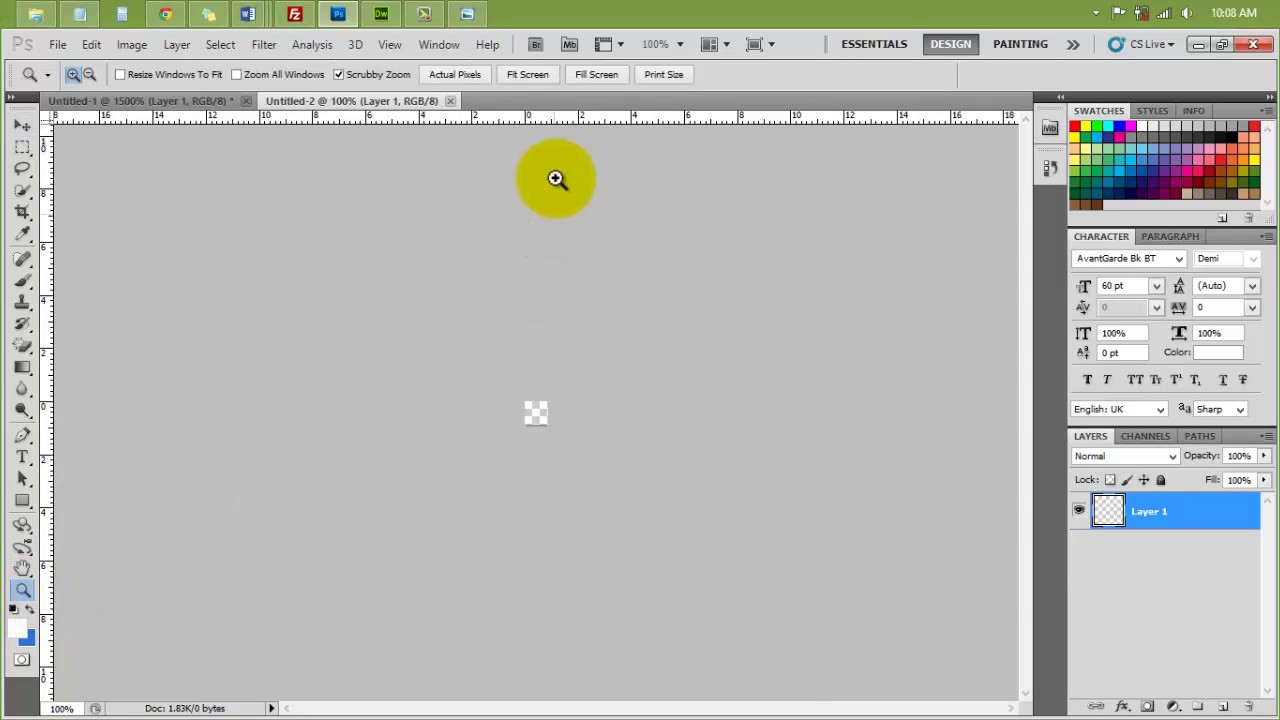
click(531, 74)
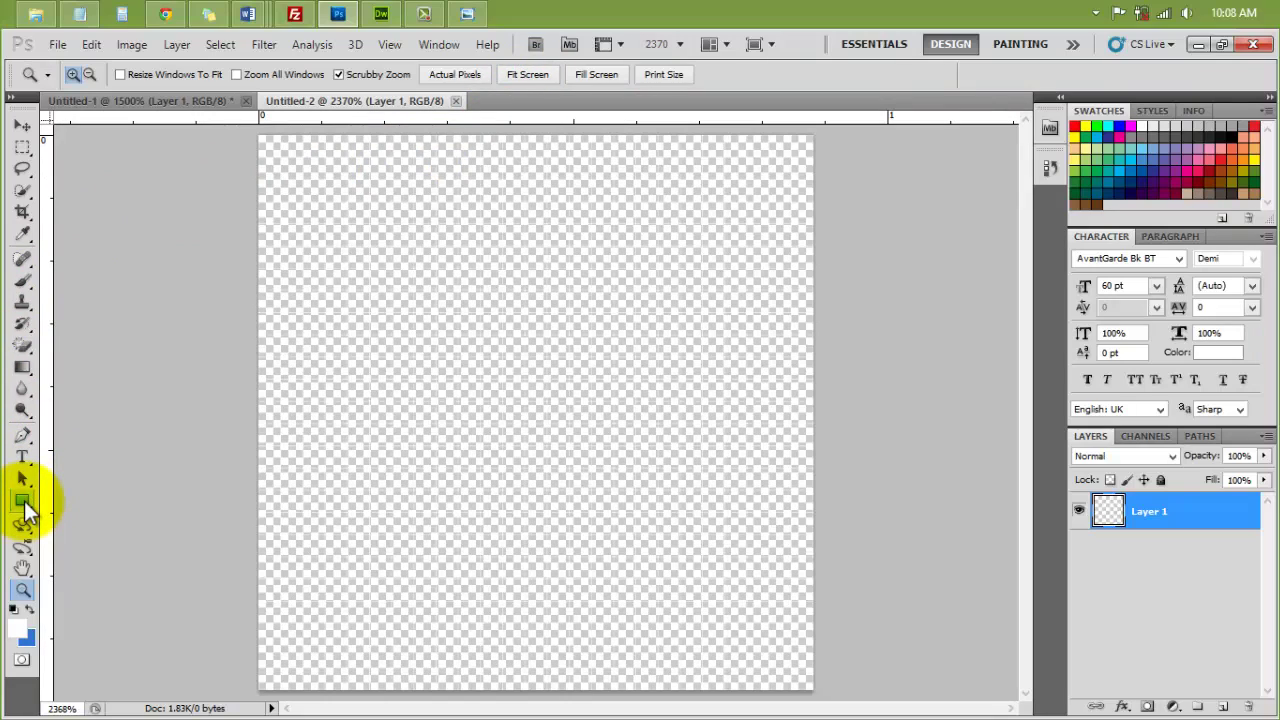
click(24, 504)
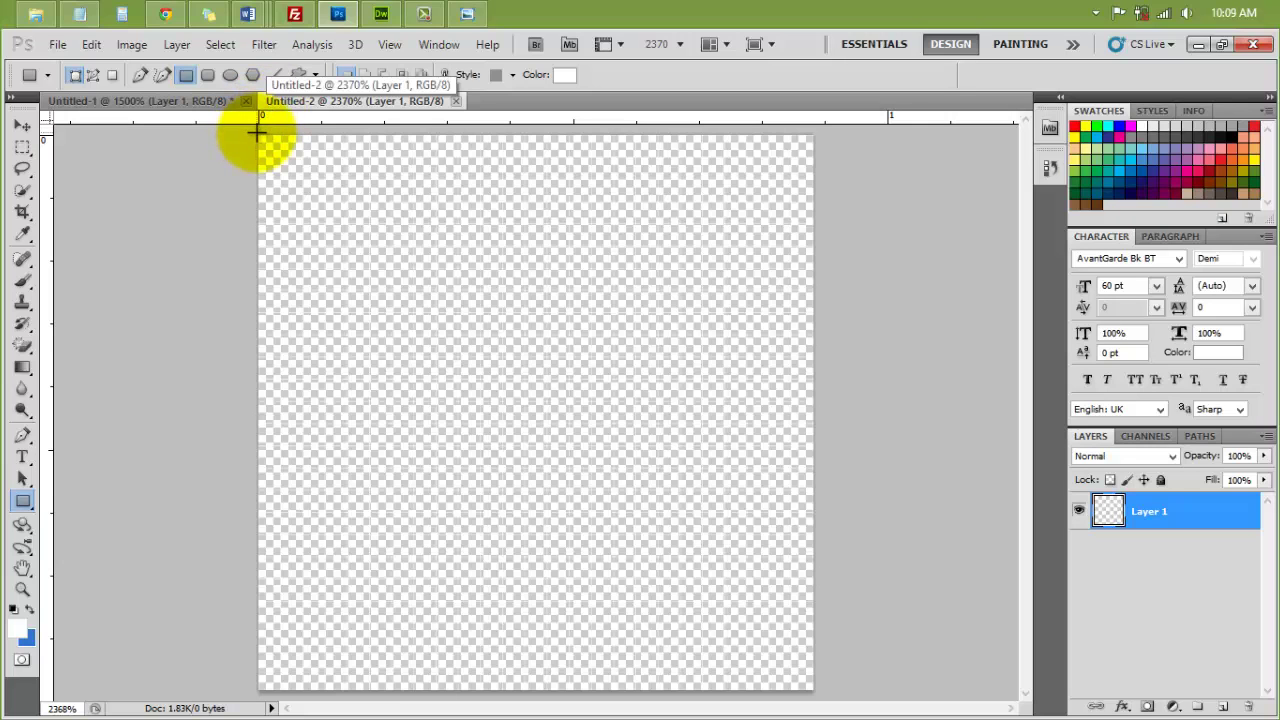
drag(258, 134, 365, 222)
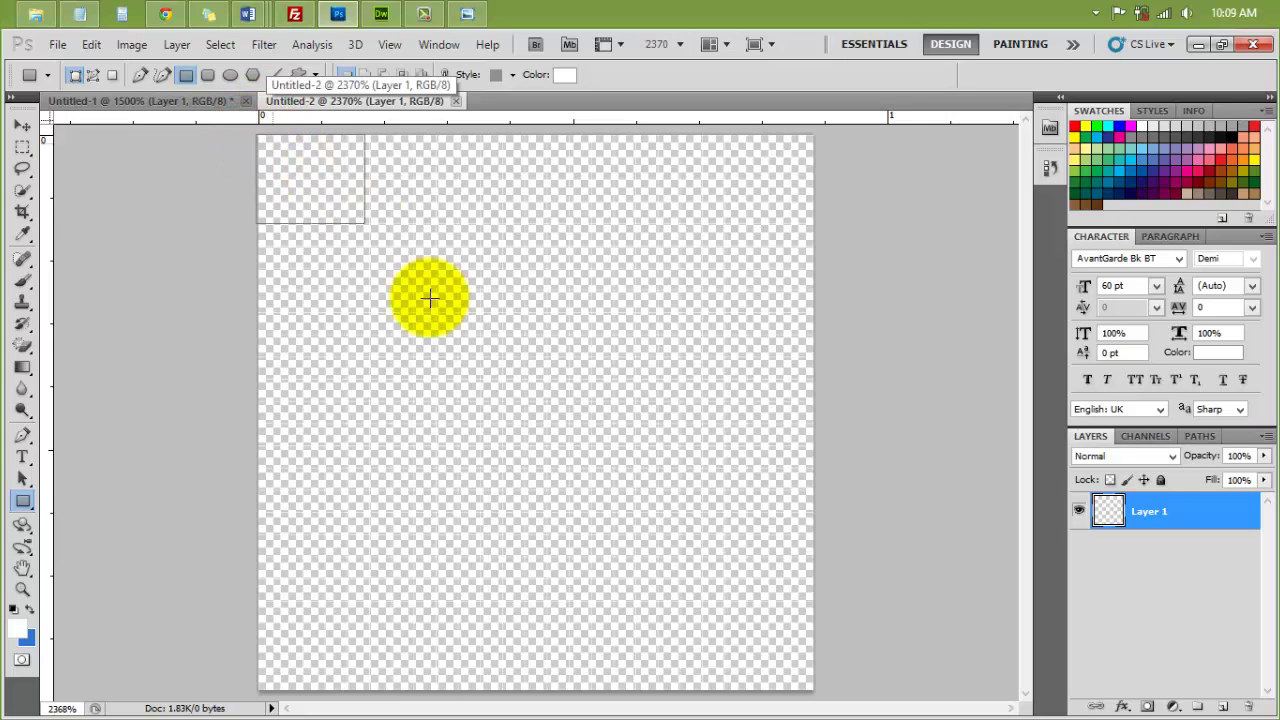
drag(430, 298, 814, 690)
key(5)
key(8)
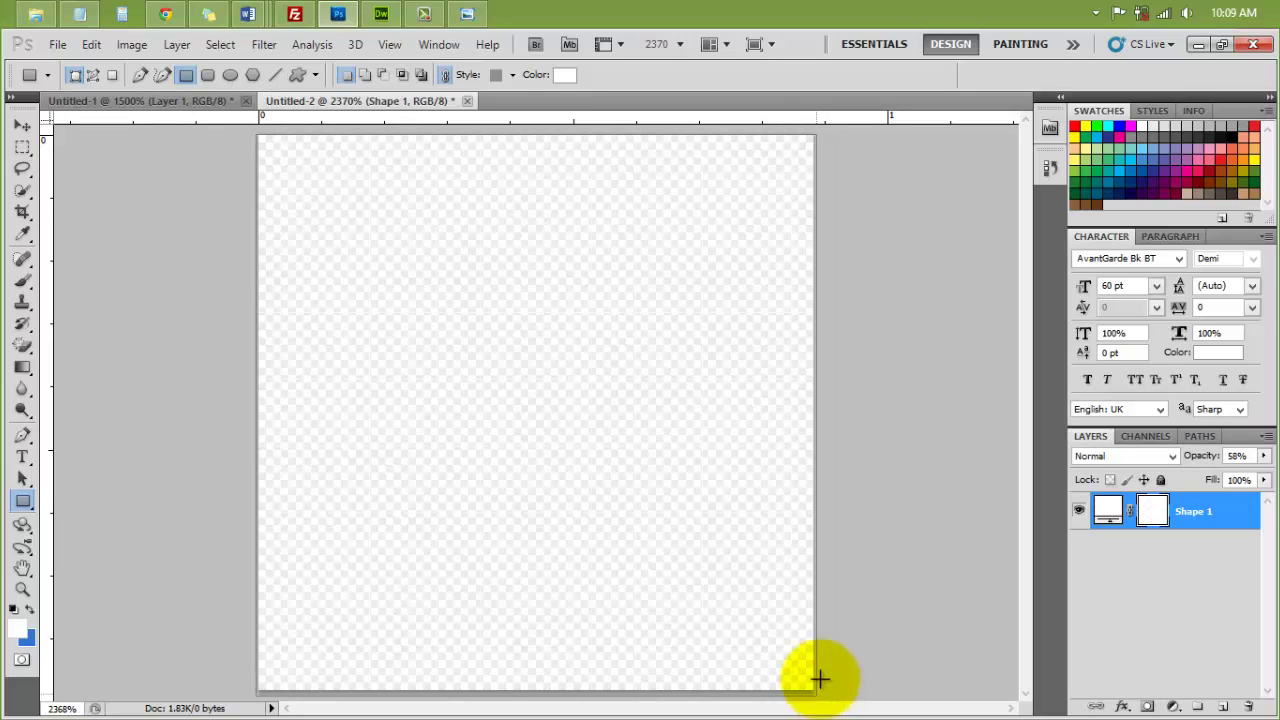
click(513, 76)
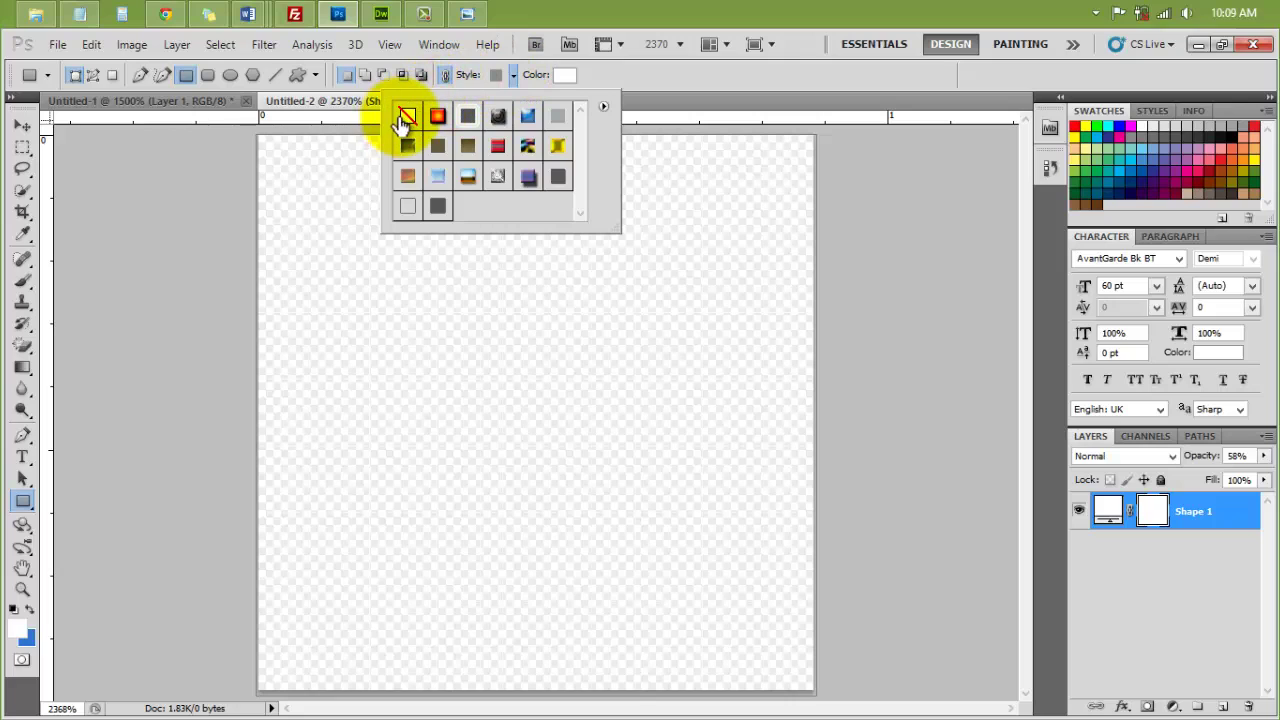
click(406, 116)
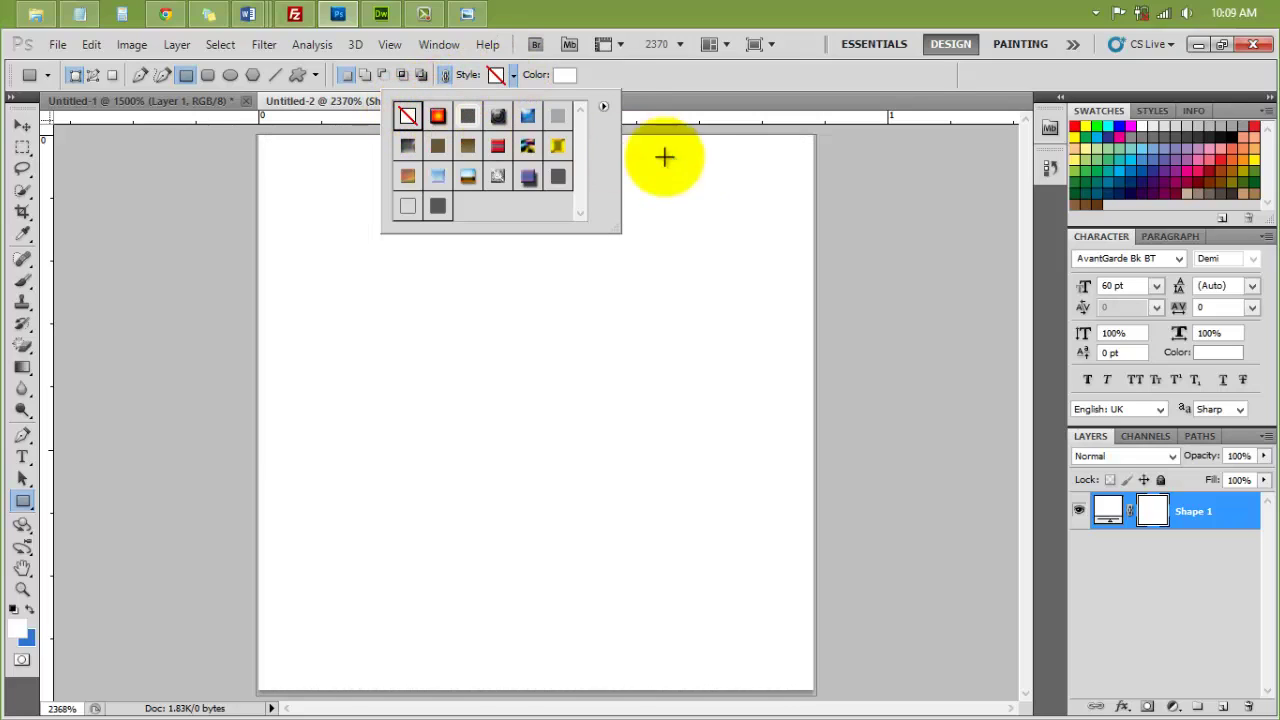
Set the rectangle shape layer's opacity to 44% in its blending options
click(22, 125)
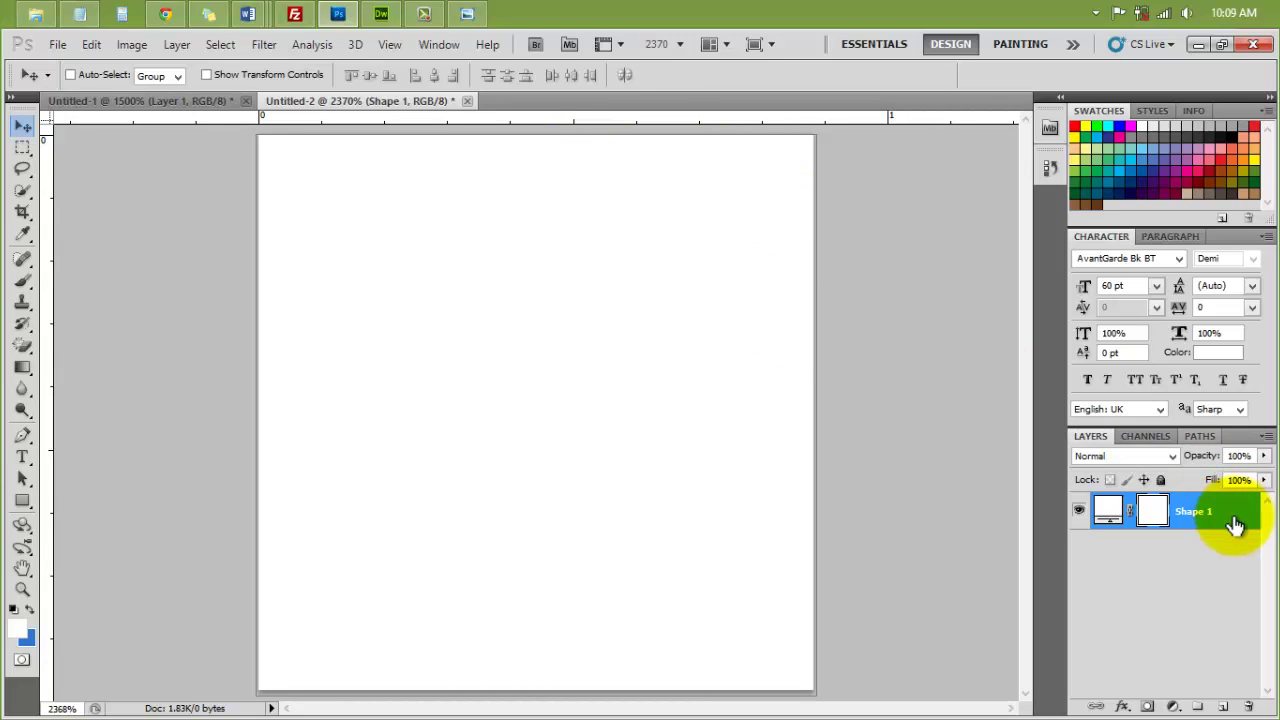
key(h)
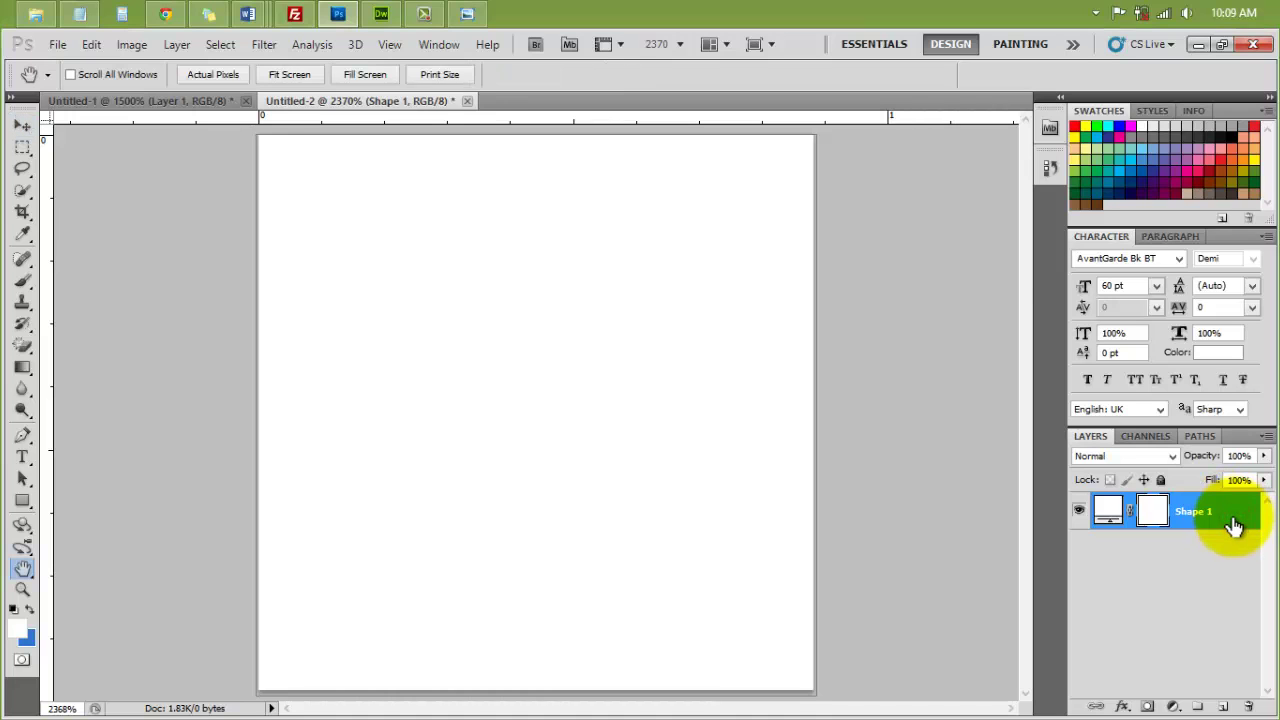
double_click(1235, 525)
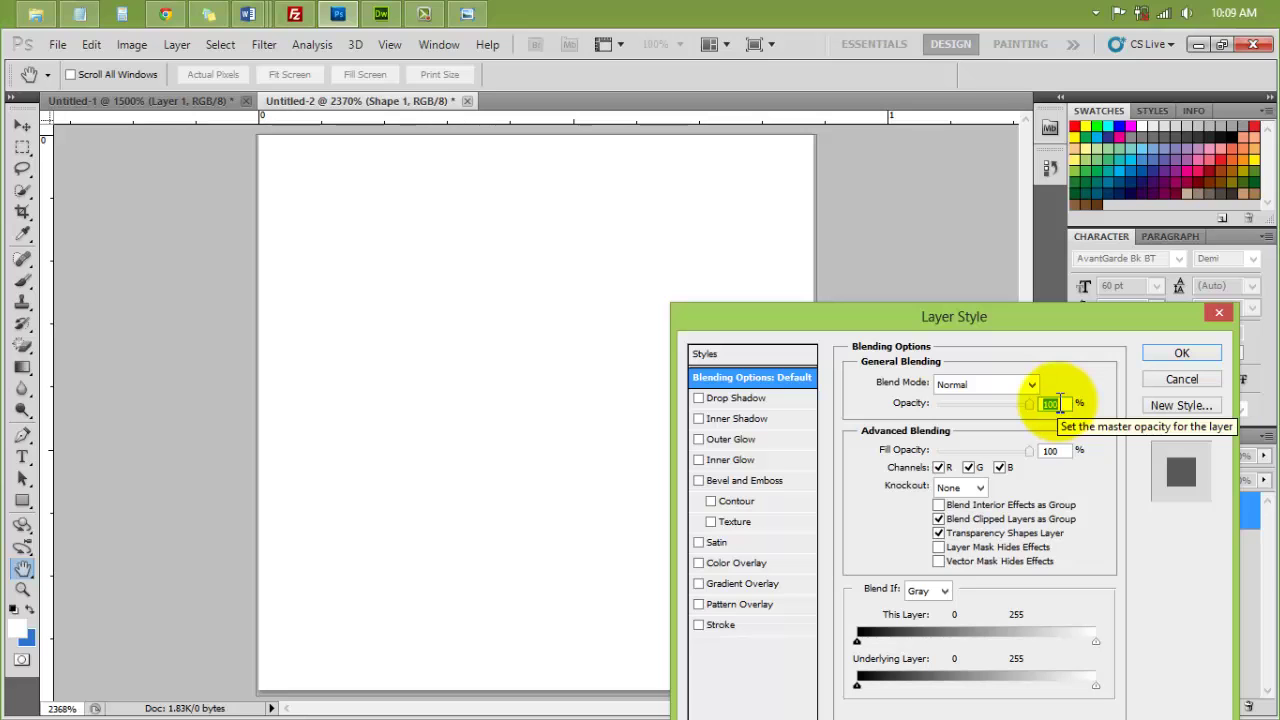
text(66)
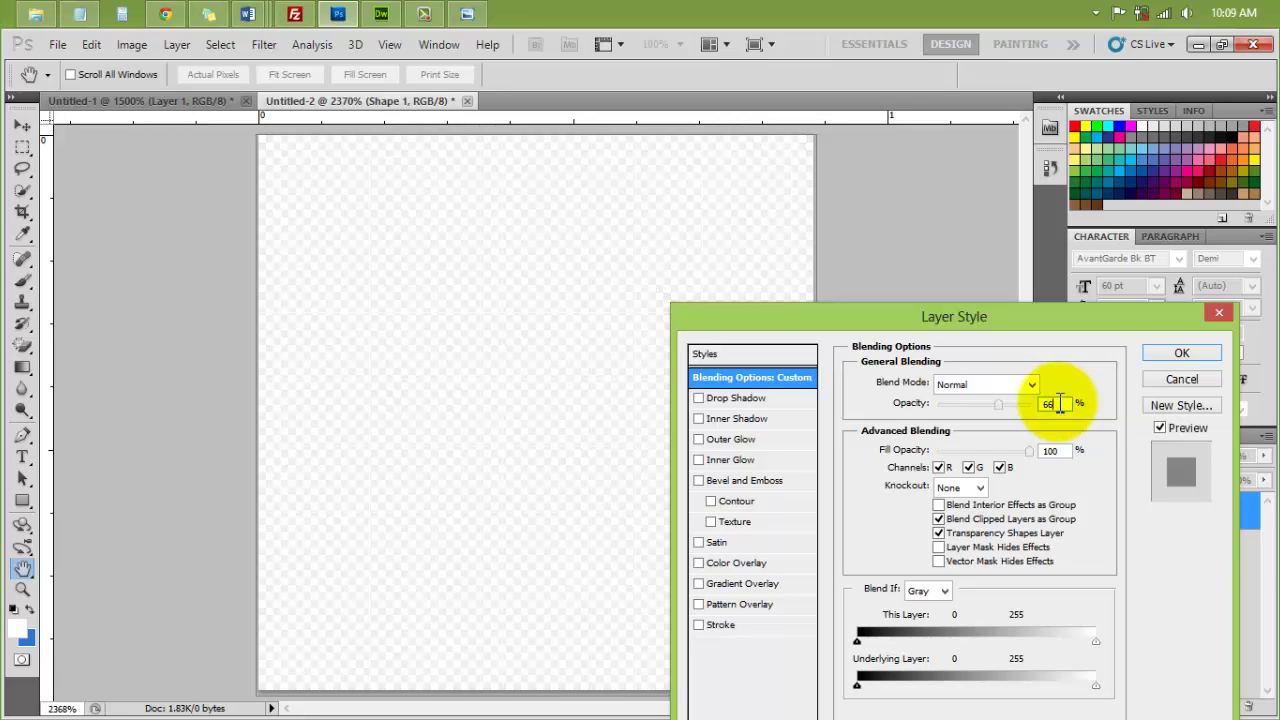
text(44)
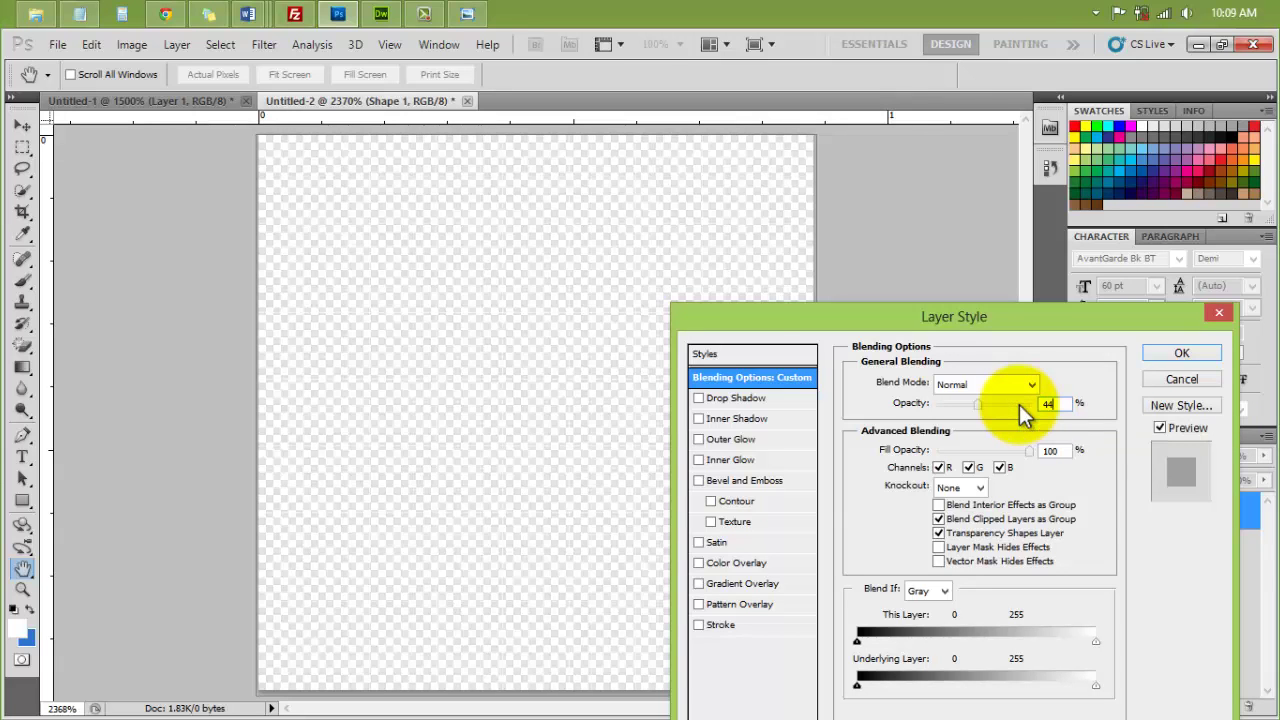
click(1181, 358)
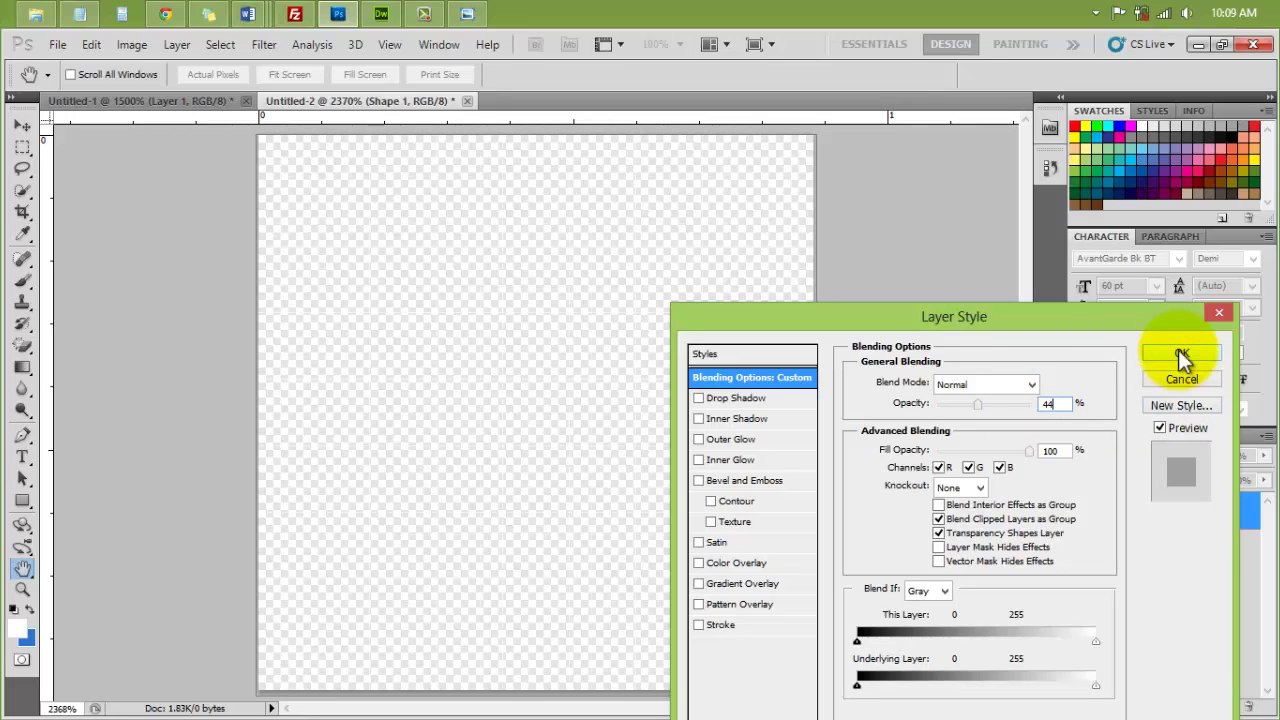
click(1178, 350)
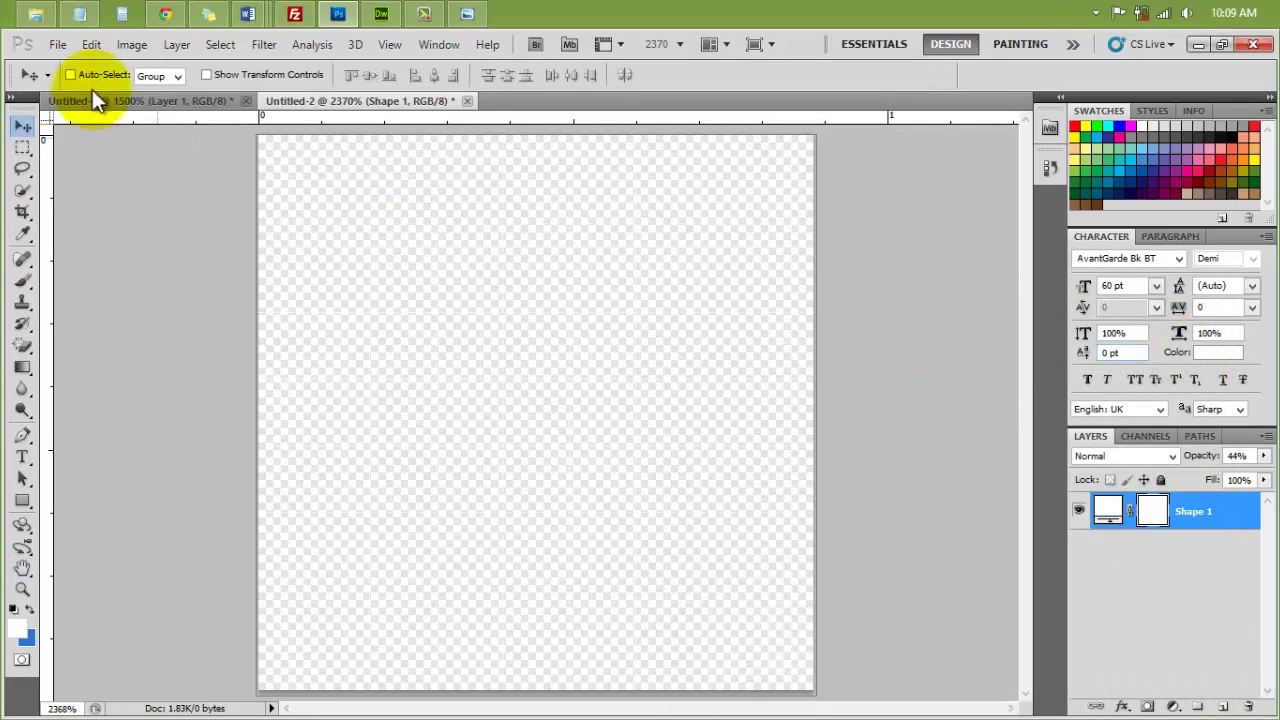
Start exporting the semi-transparent square with Save for Web & Devices
click(56, 44)
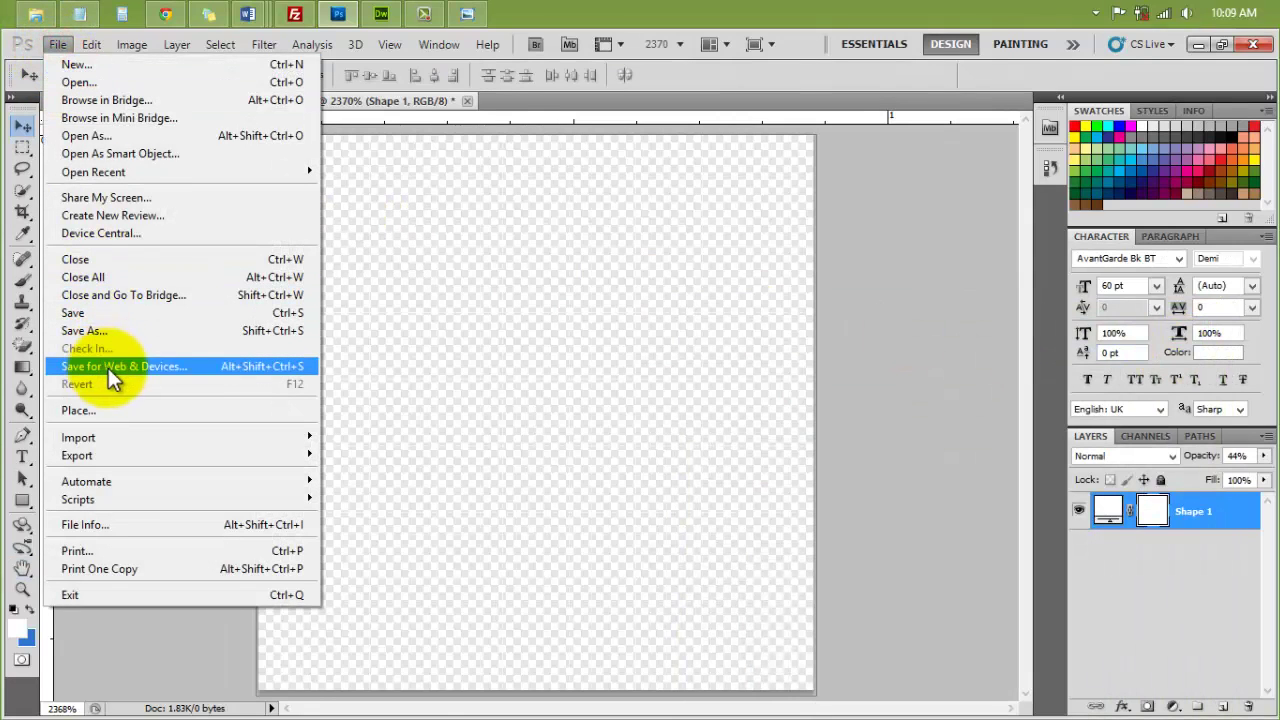
click(156, 368)
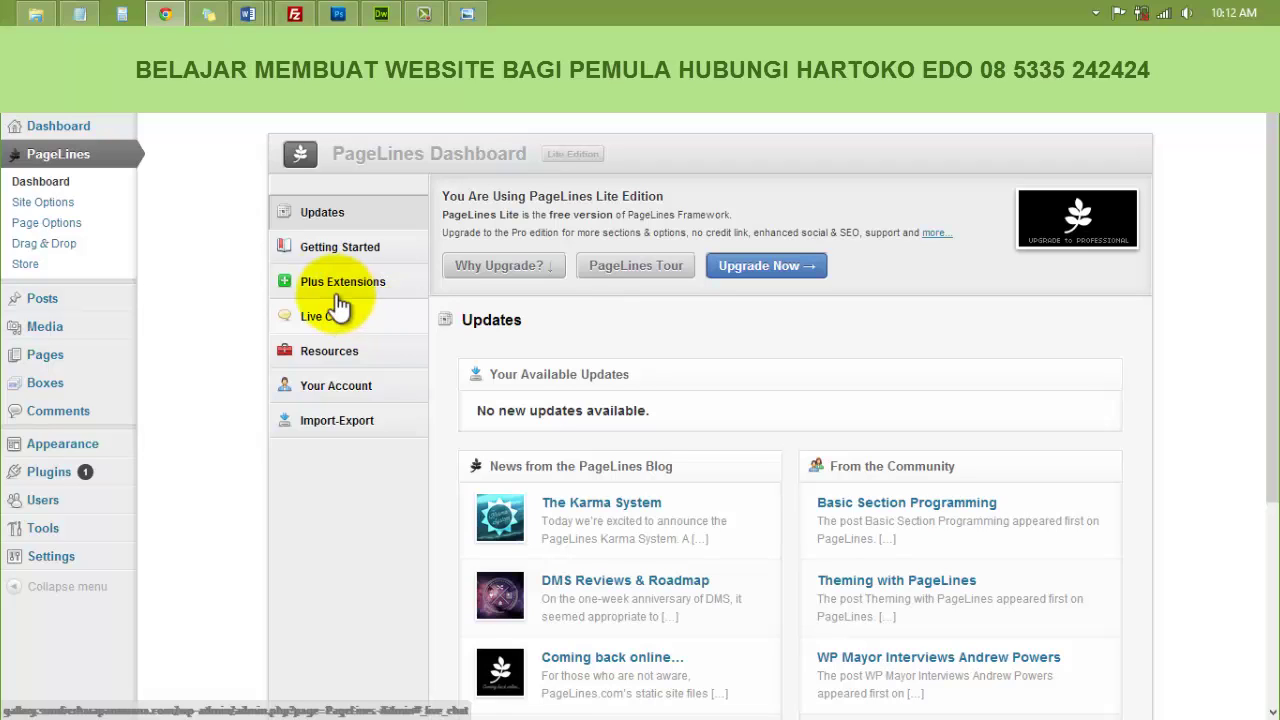
Open the Blog Page settings in the PageLines page options and remove the current page background image
click(52, 230)
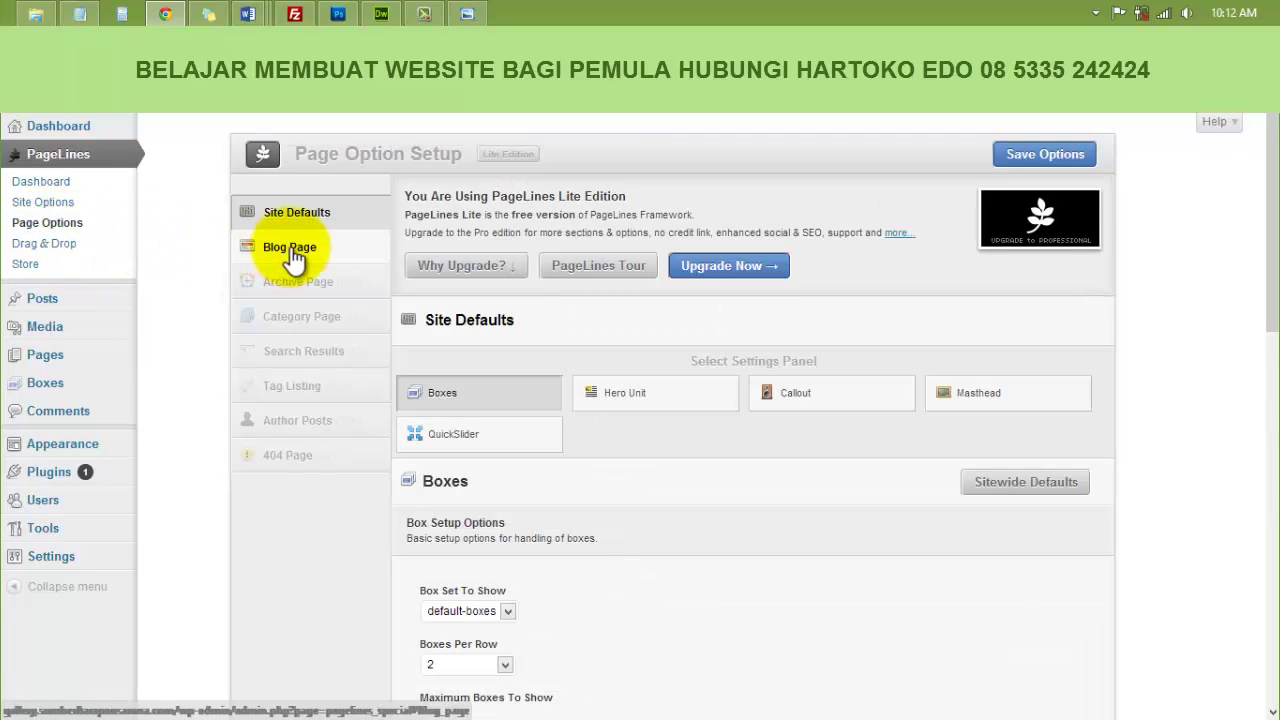
click(325, 258)
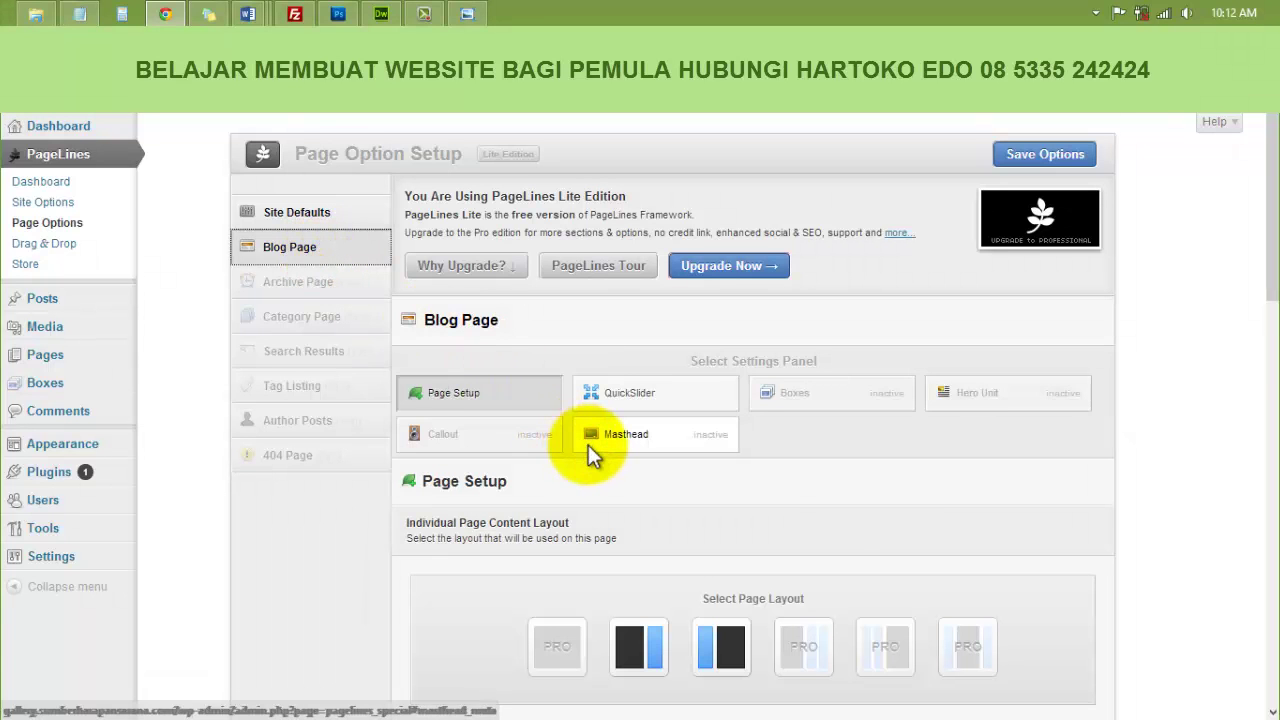
scroll(588, 445, down, 10)
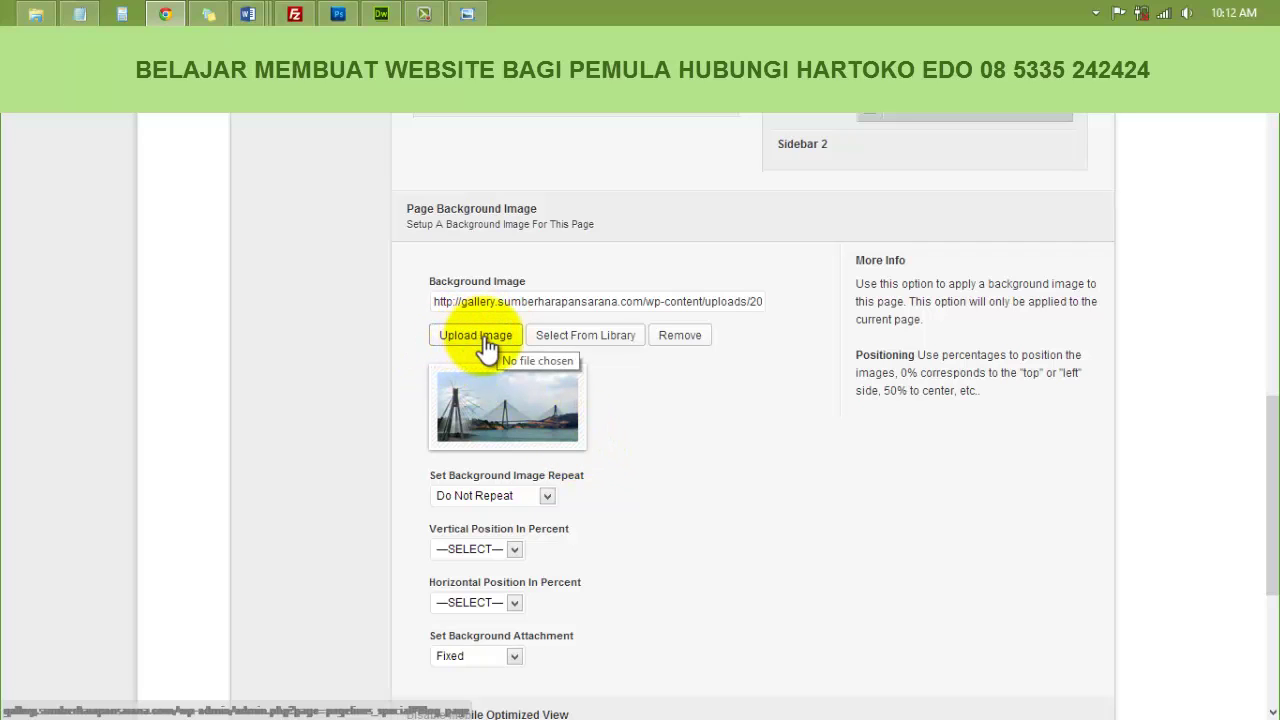
click(677, 339)
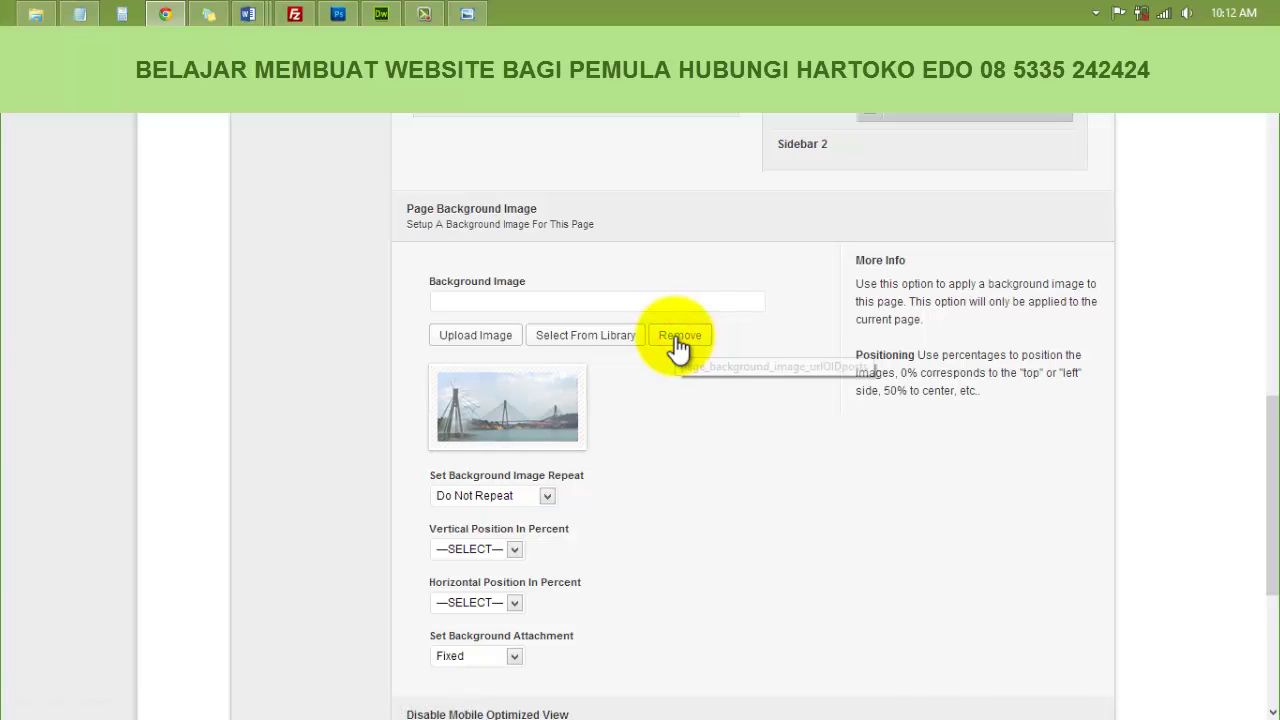
Upload bg-2.jpg as the blog page's background image
click(473, 342)
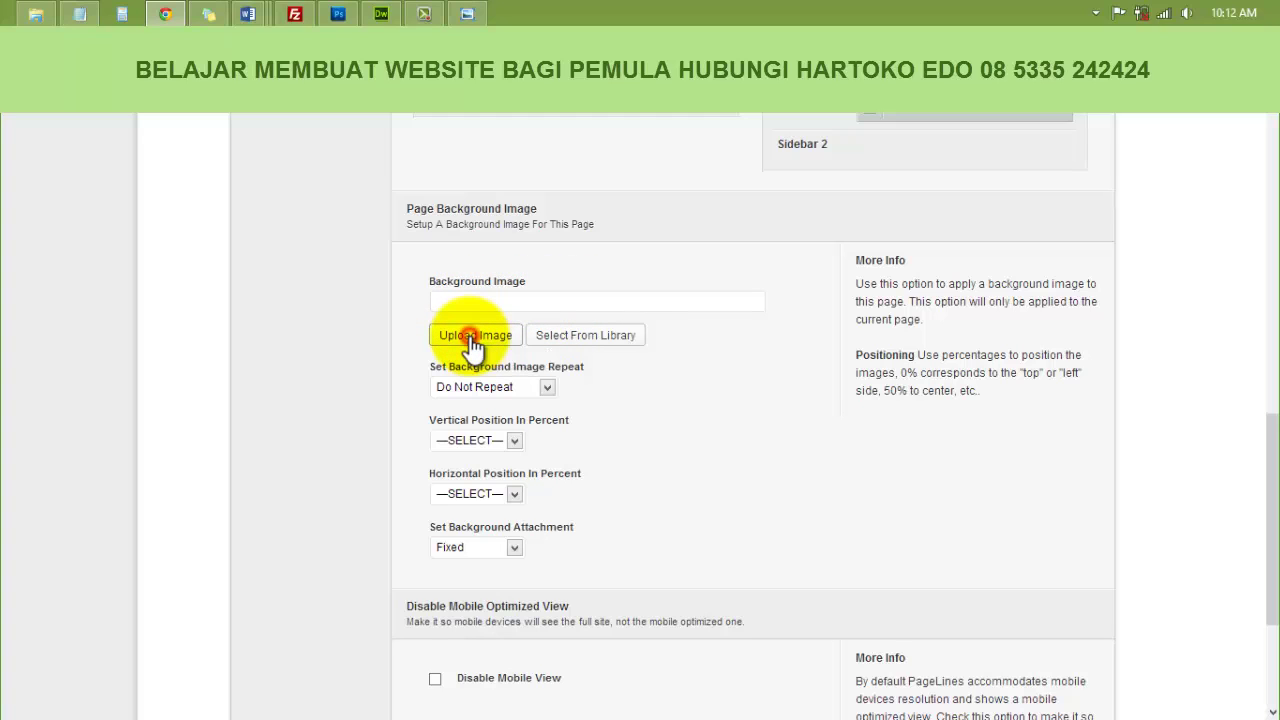
click(474, 341)
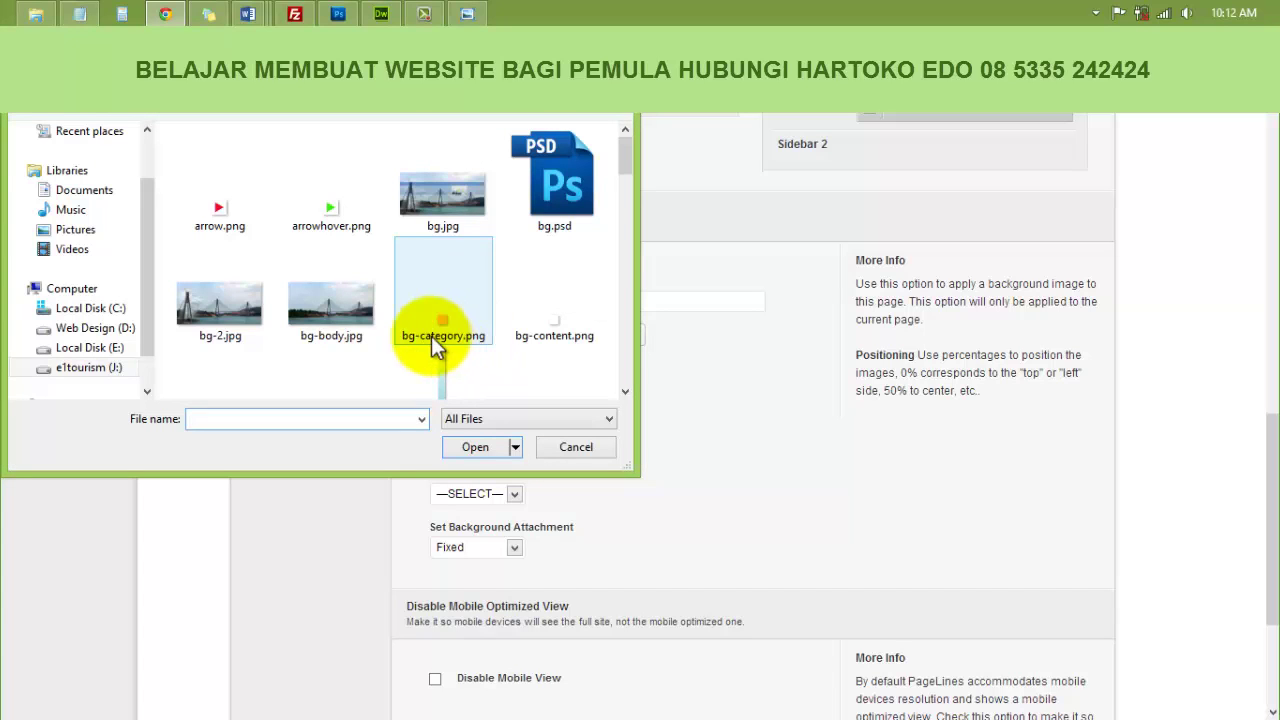
click(211, 314)
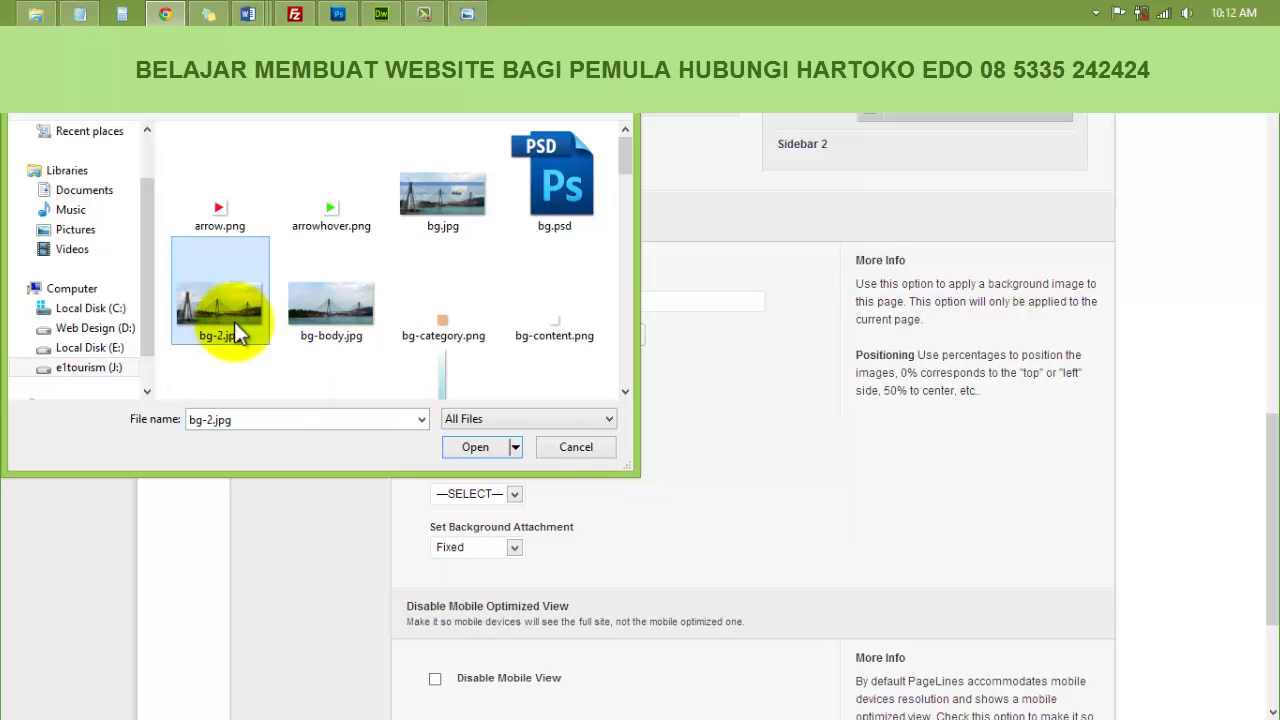
click(478, 448)
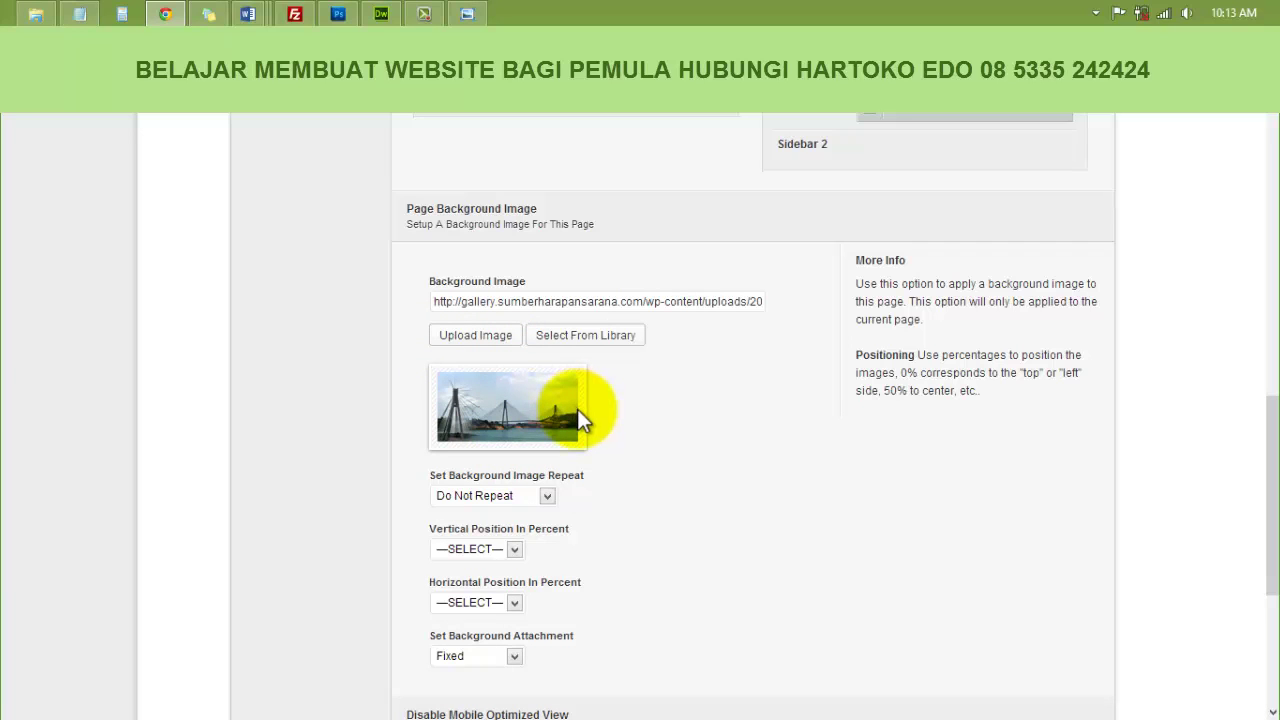
Set the blog page's background image repeat to Repeat Horizontally
scroll(699, 418, down, 3)
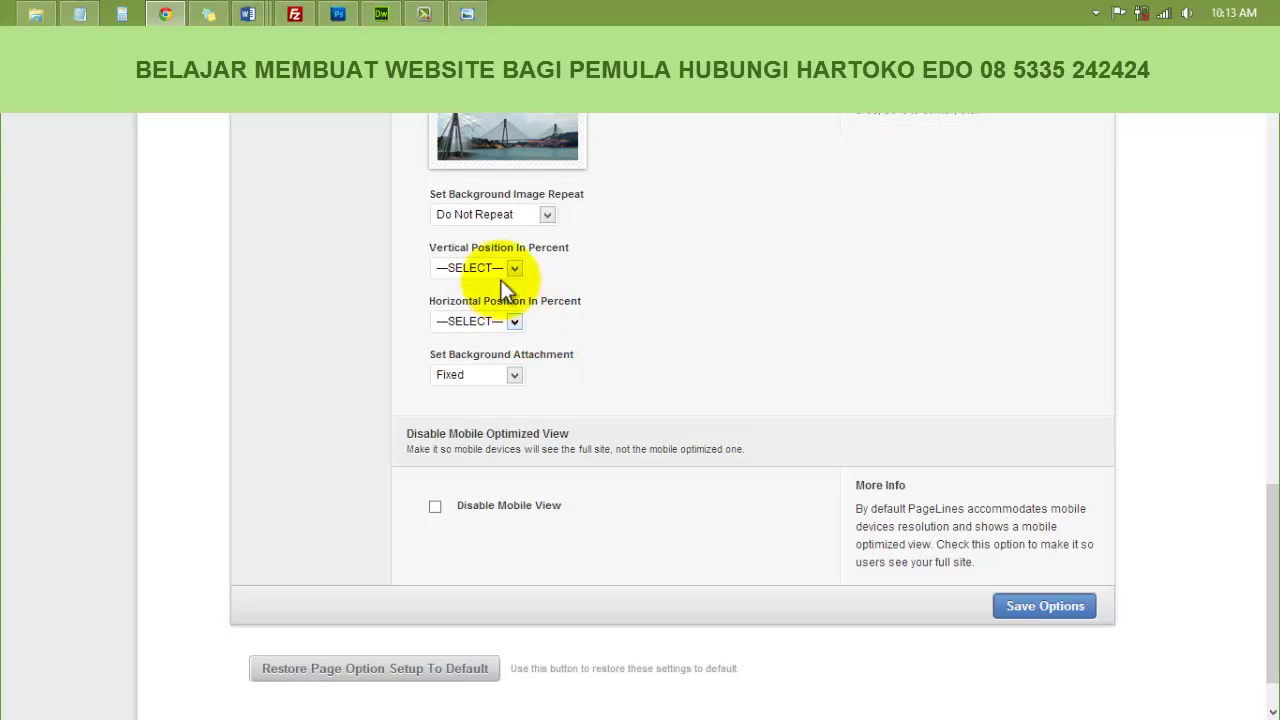
click(547, 217)
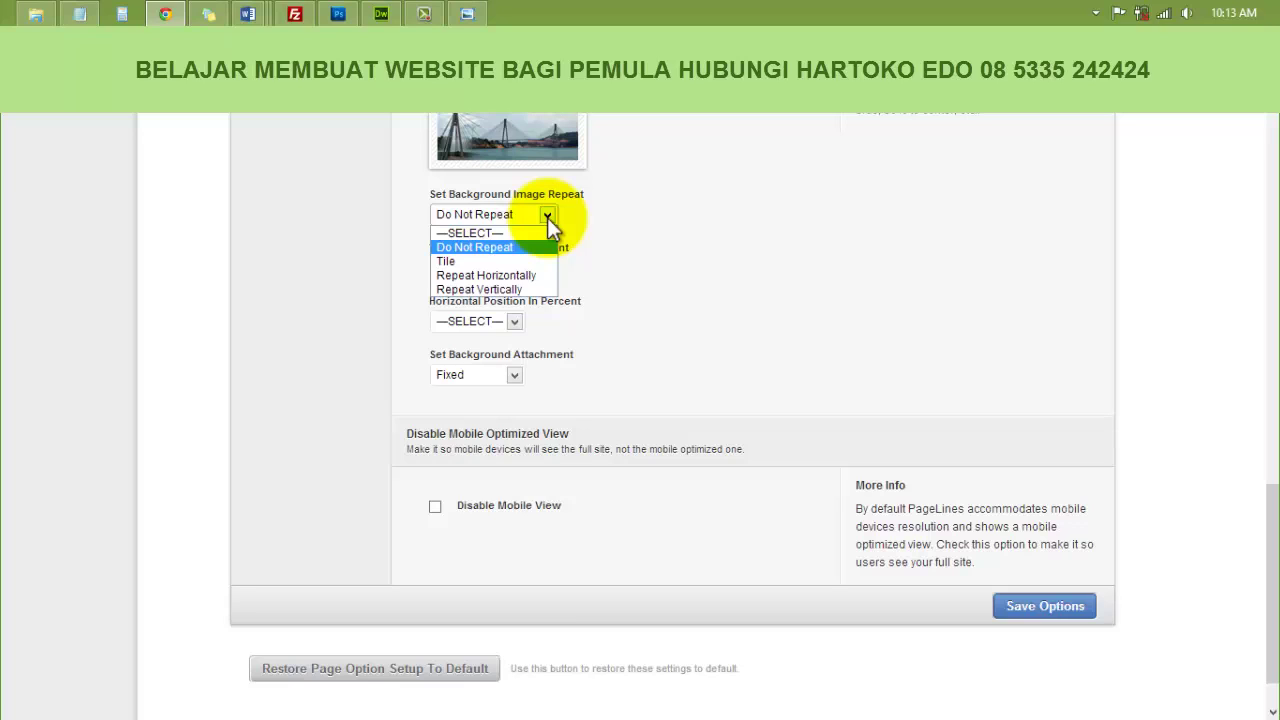
click(486, 275)
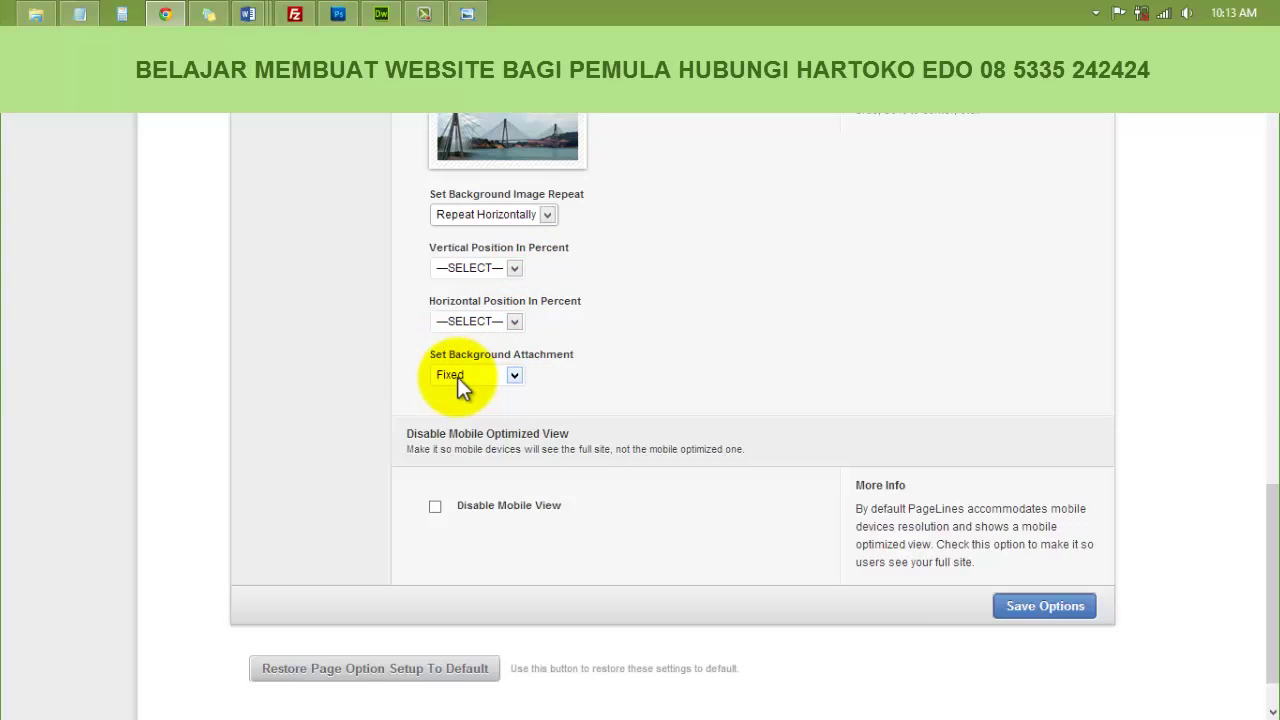
Set the blog page's background attachment to Fixed and save the page options
click(515, 378)
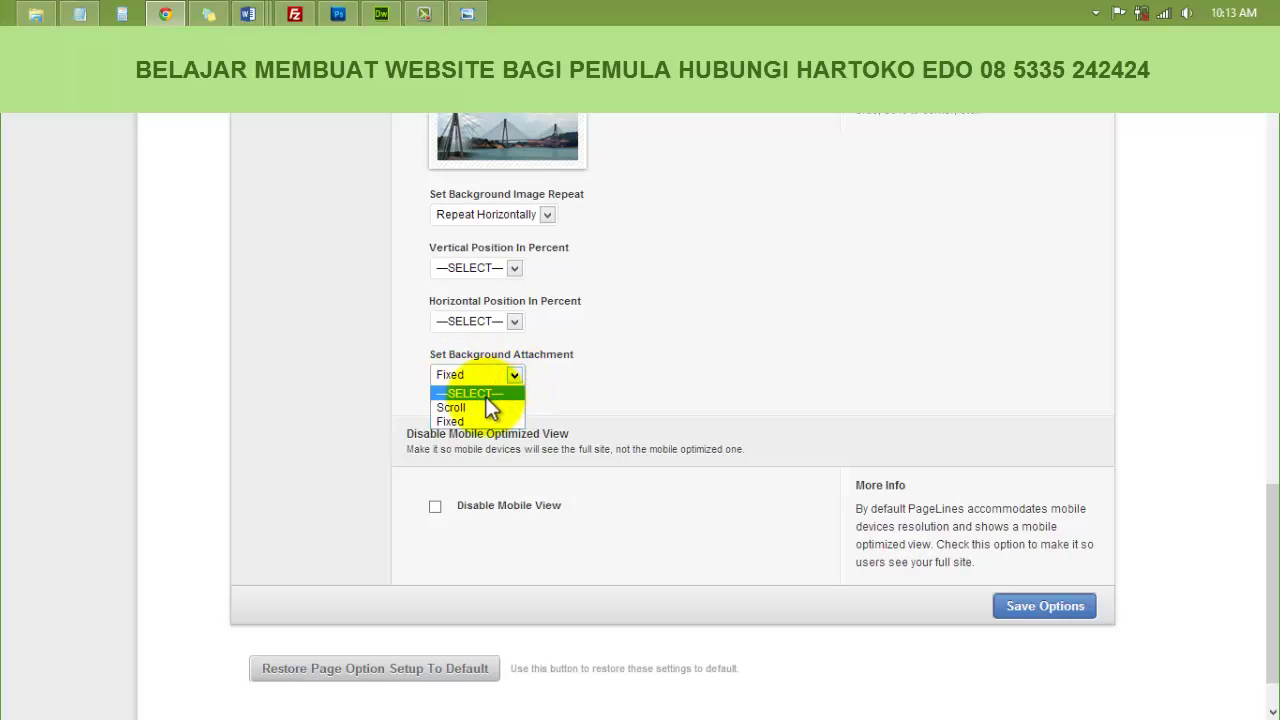
click(471, 421)
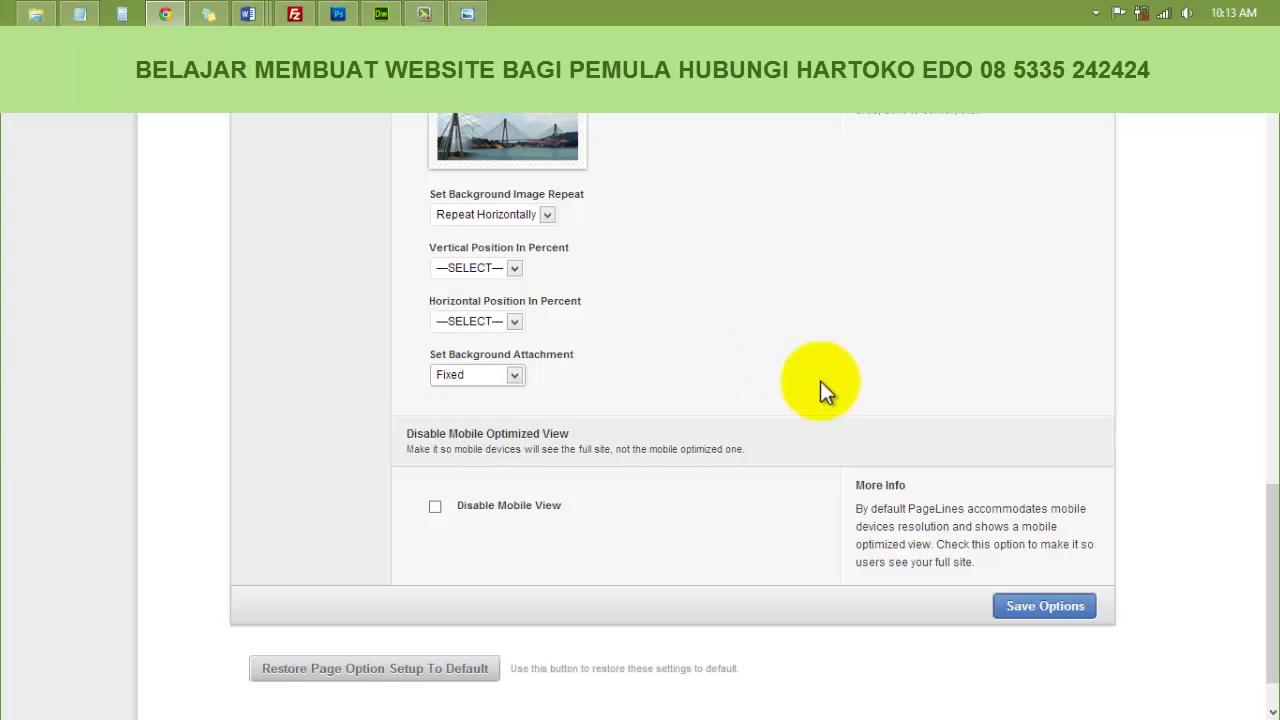
click(1066, 612)
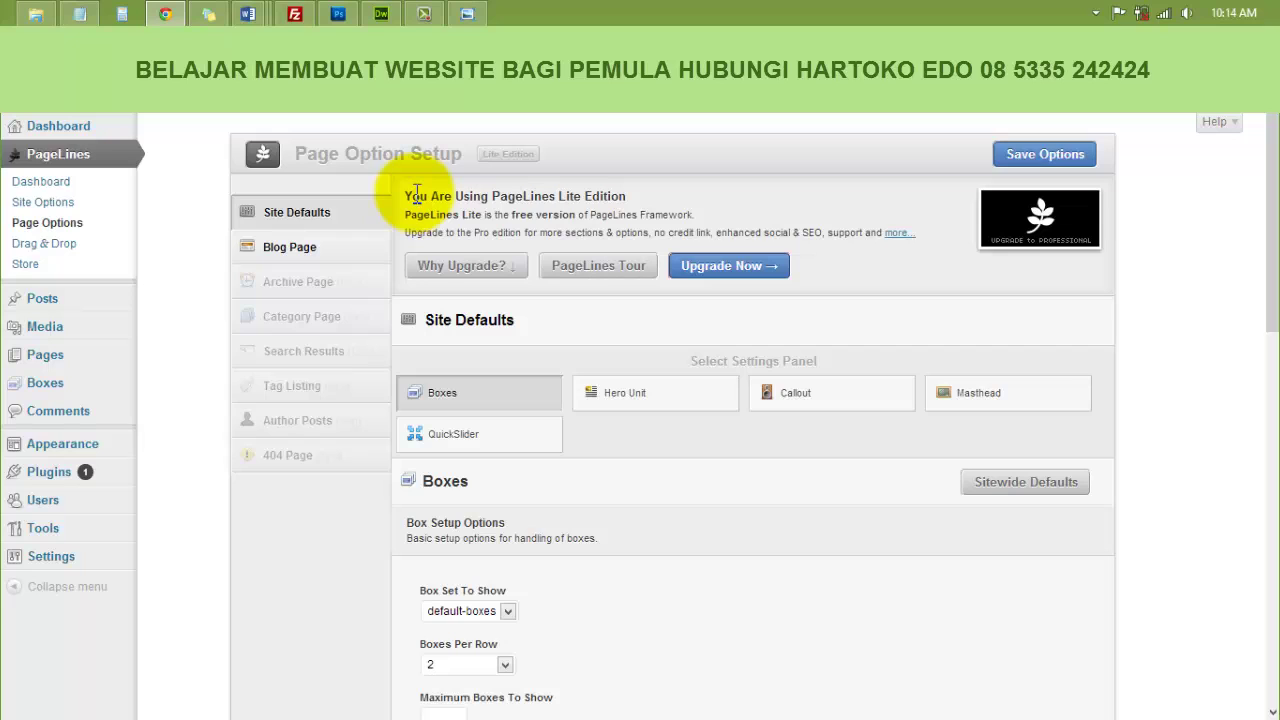
Open Color Control in the PageLines site options and check the body and page background colors
click(45, 205)
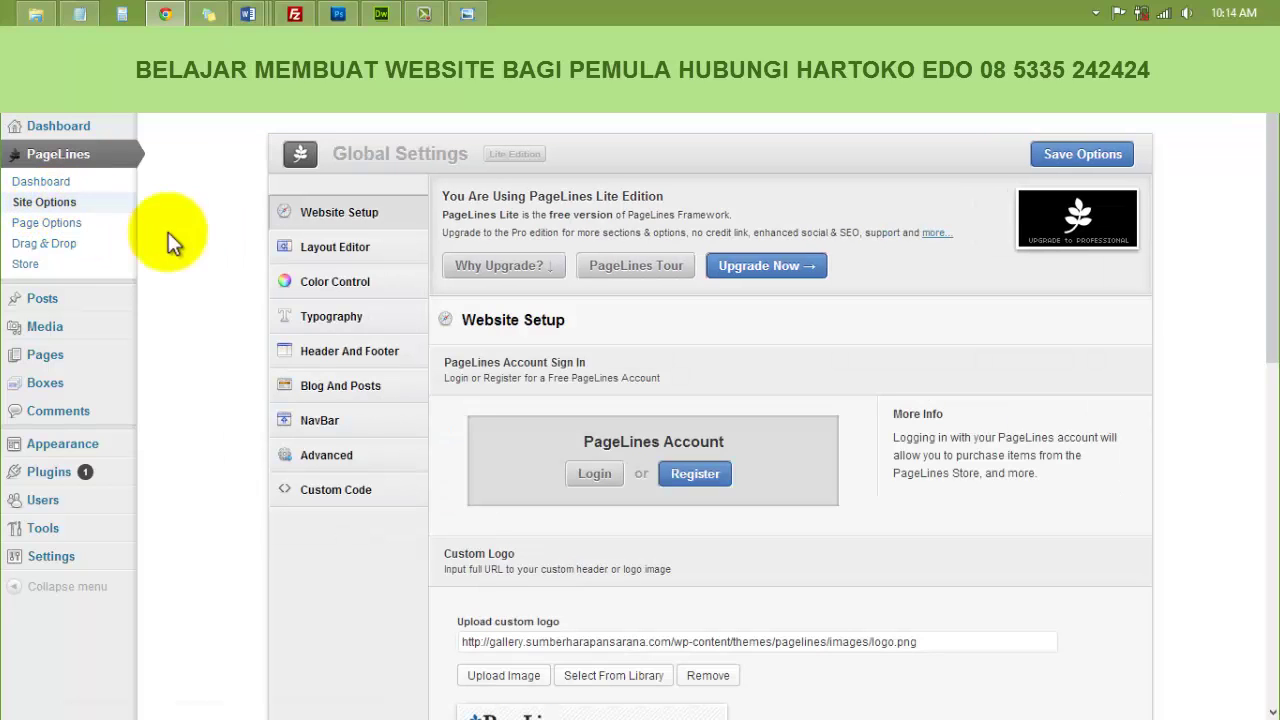
click(334, 287)
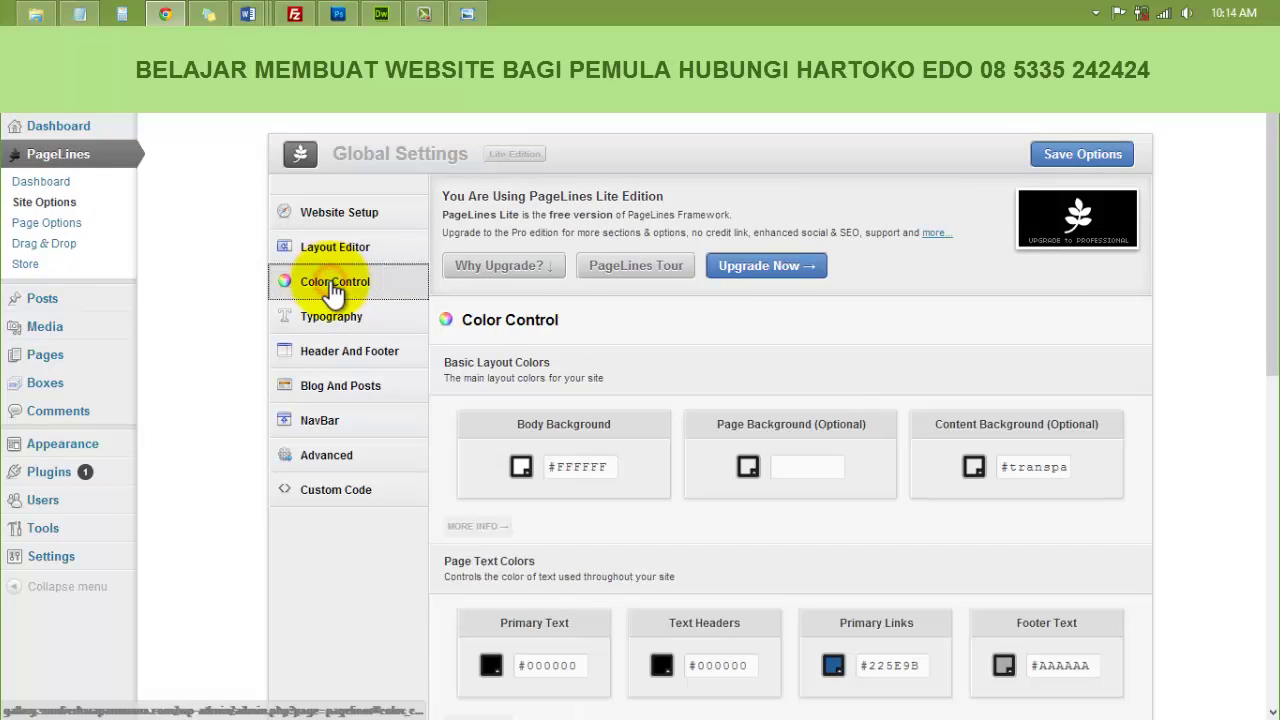
click(613, 470)
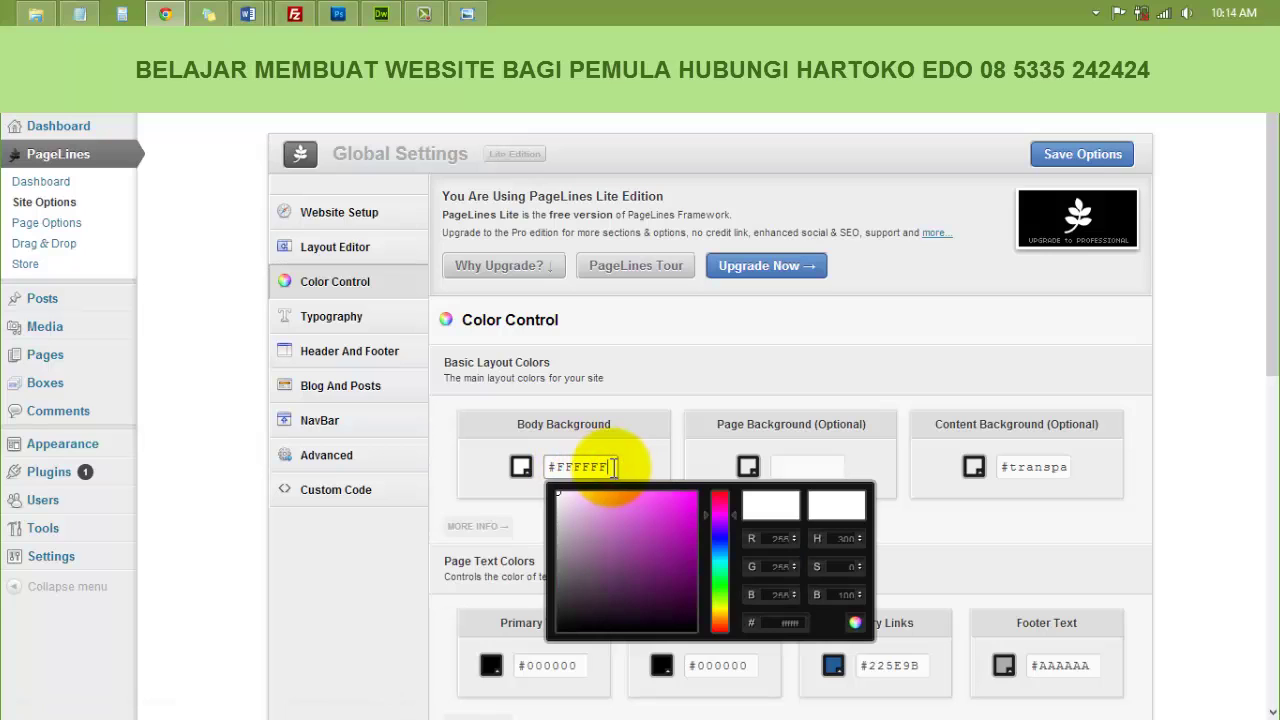
click(786, 465)
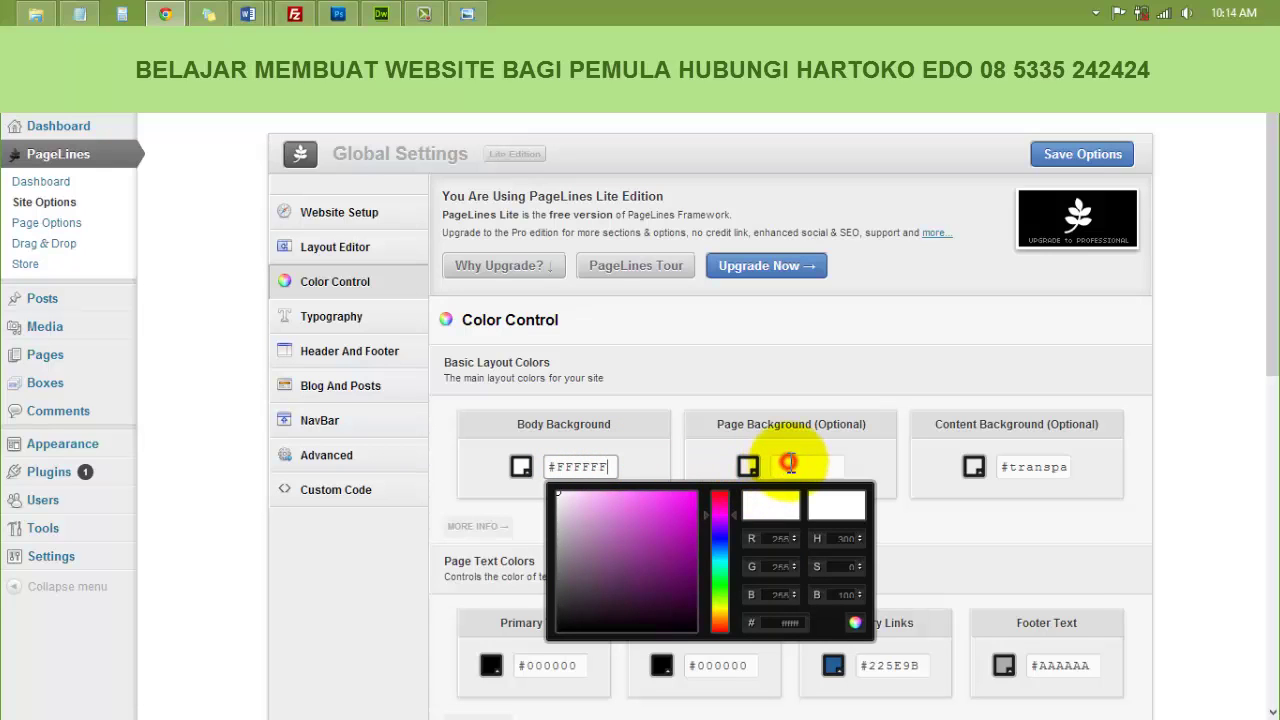
Set the optional Content Background color to #transparent and save the site options
click(1018, 474)
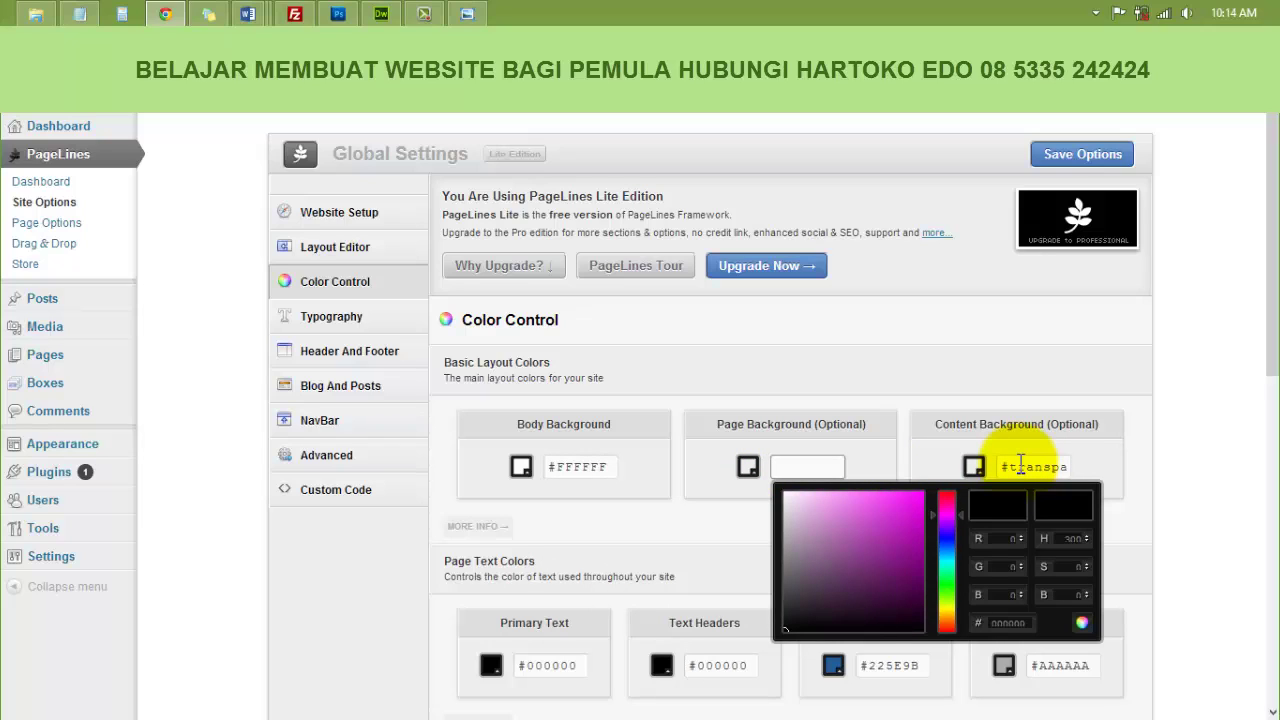
click(1020, 465)
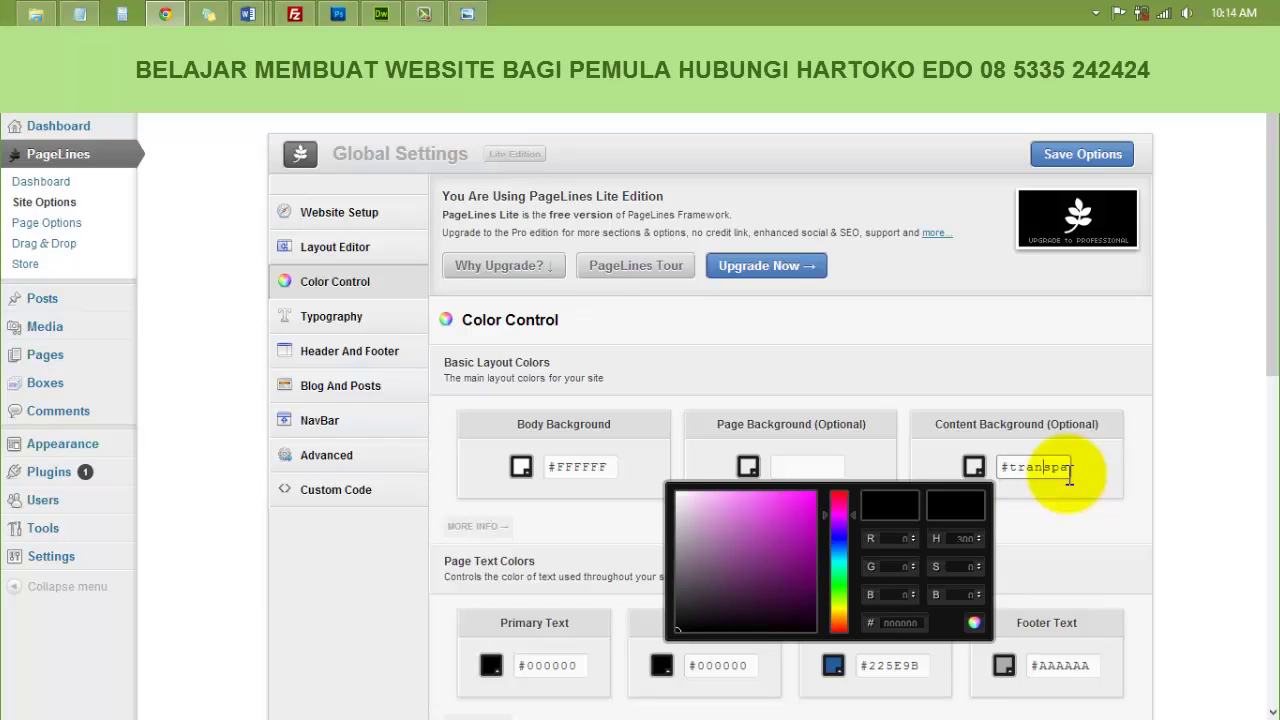
text(rent)
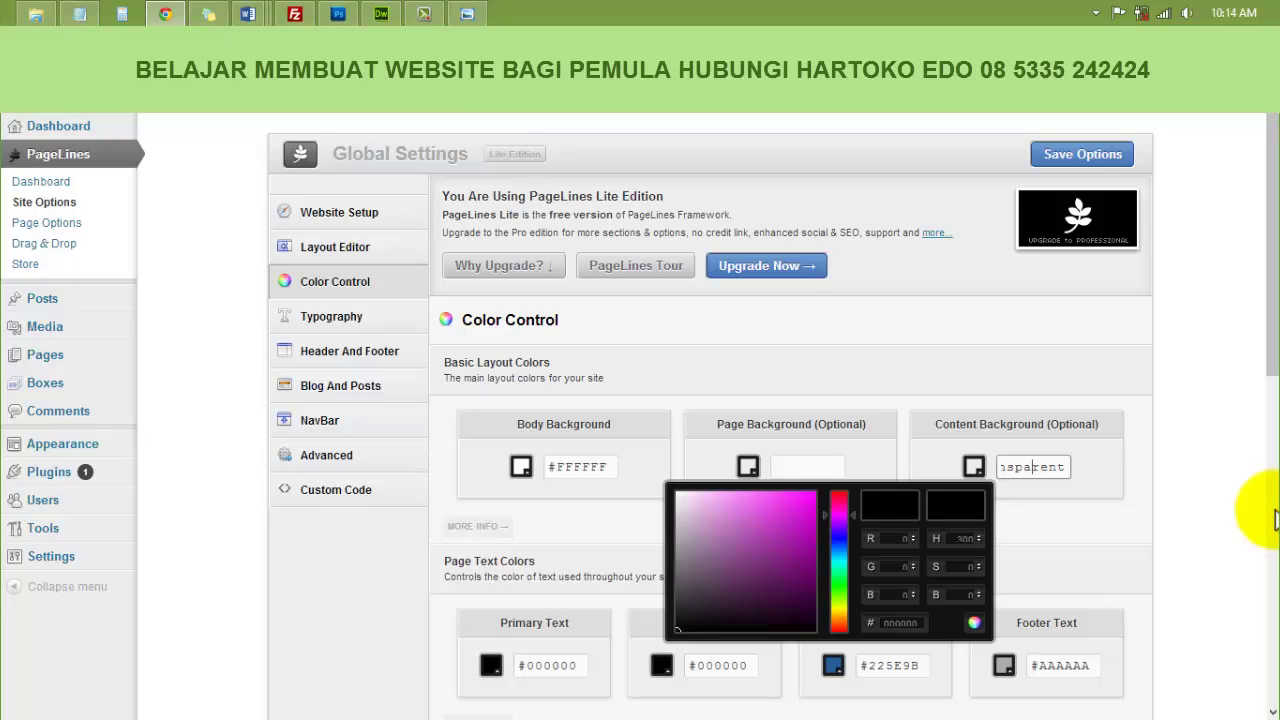
key(Left)
key(Left)
key(Left)
key(Left)
key(Left)
key(Left)
key(Left)
key(Left)
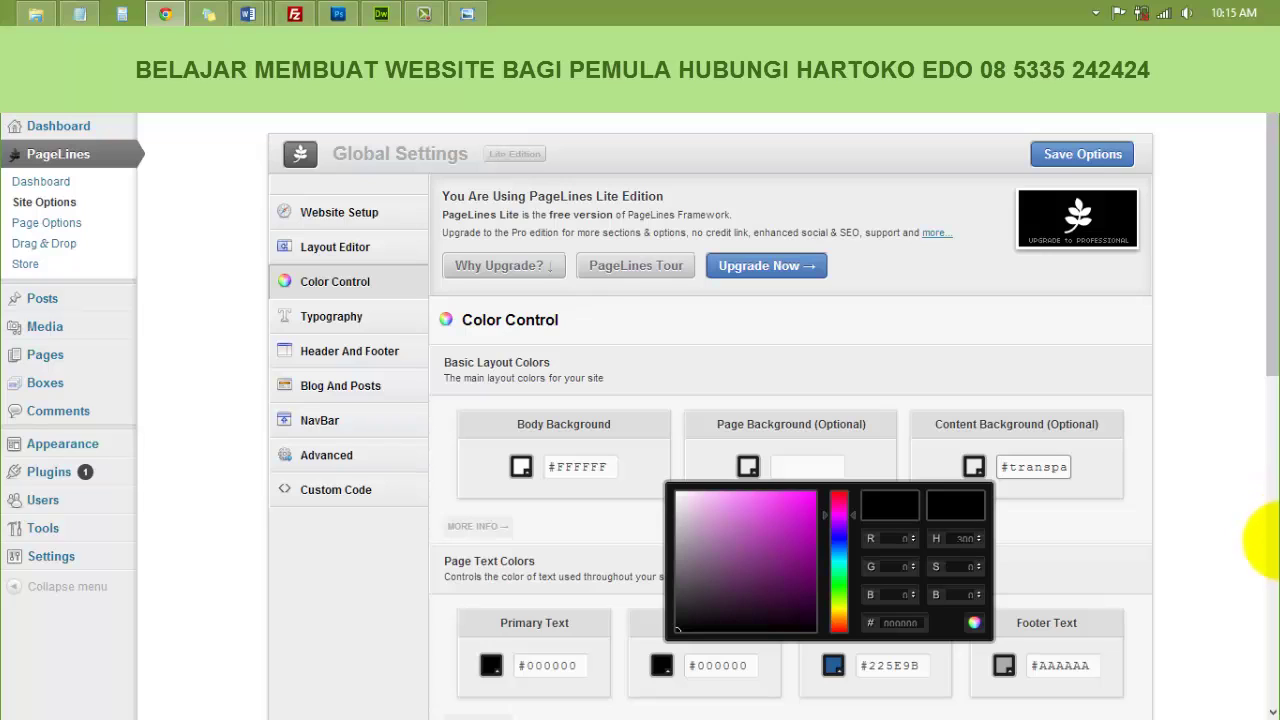
click(1115, 525)
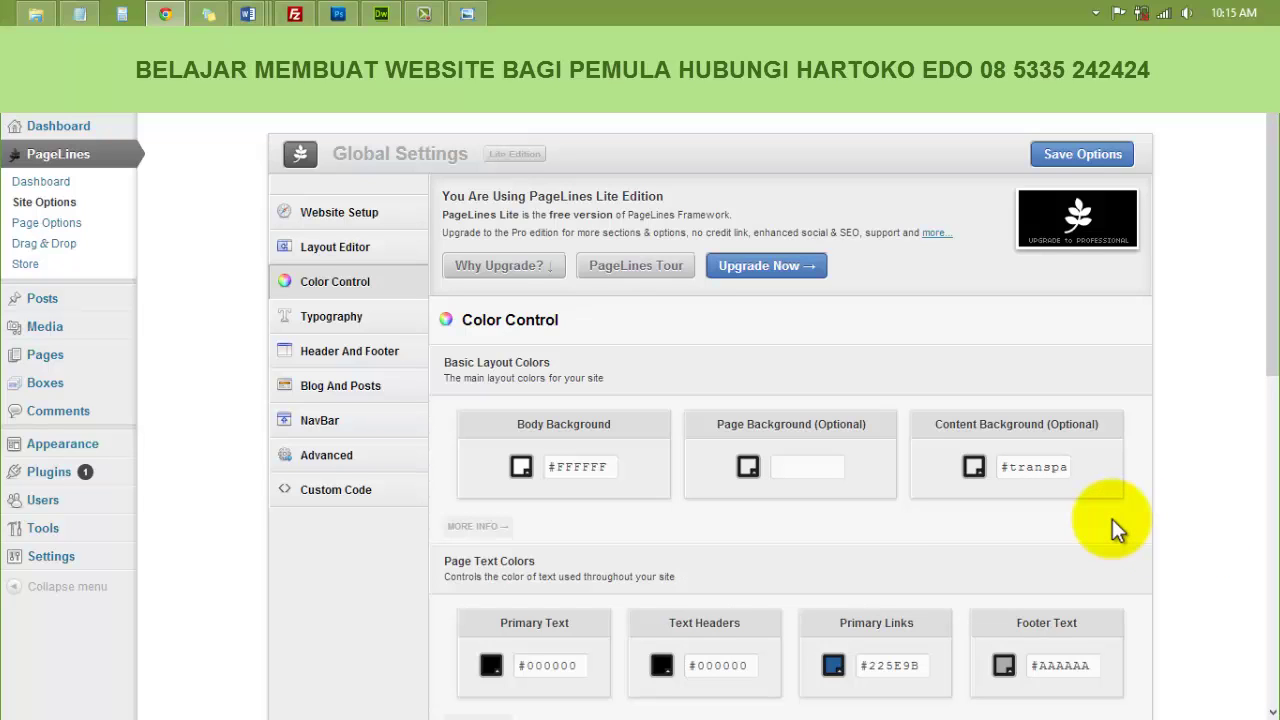
scroll(1112, 519, down, 6)
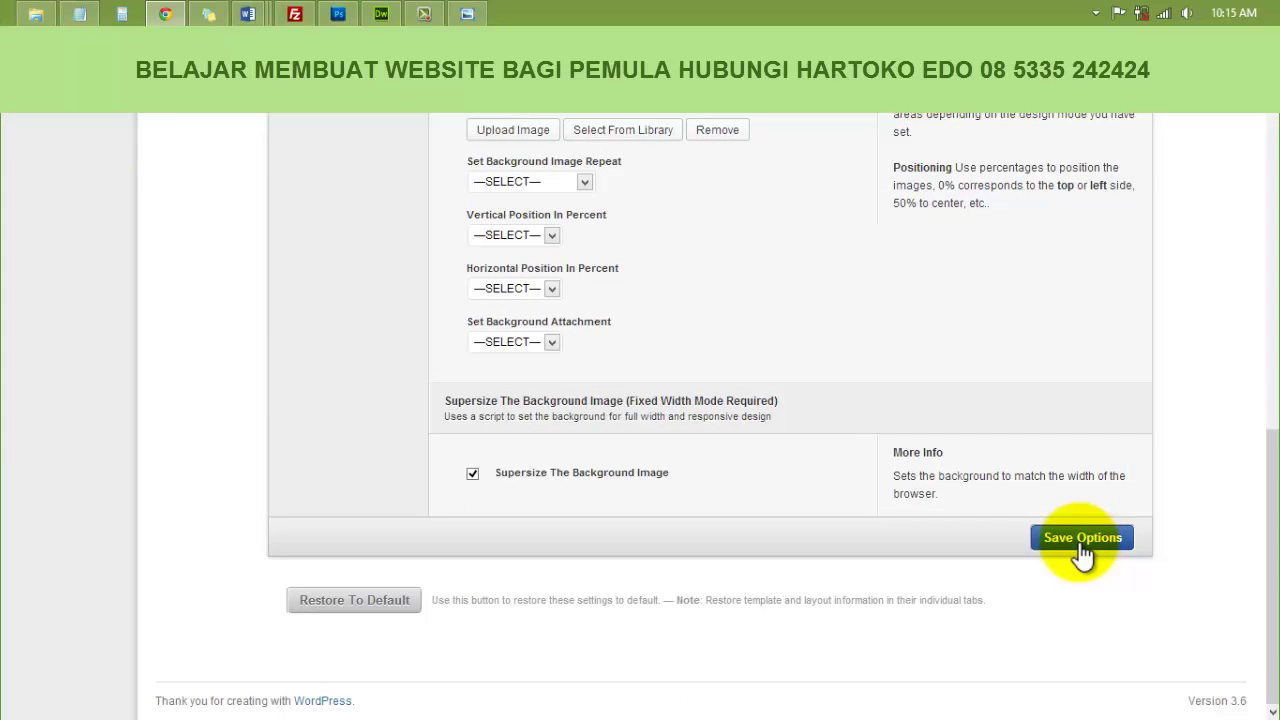
click(1081, 548)
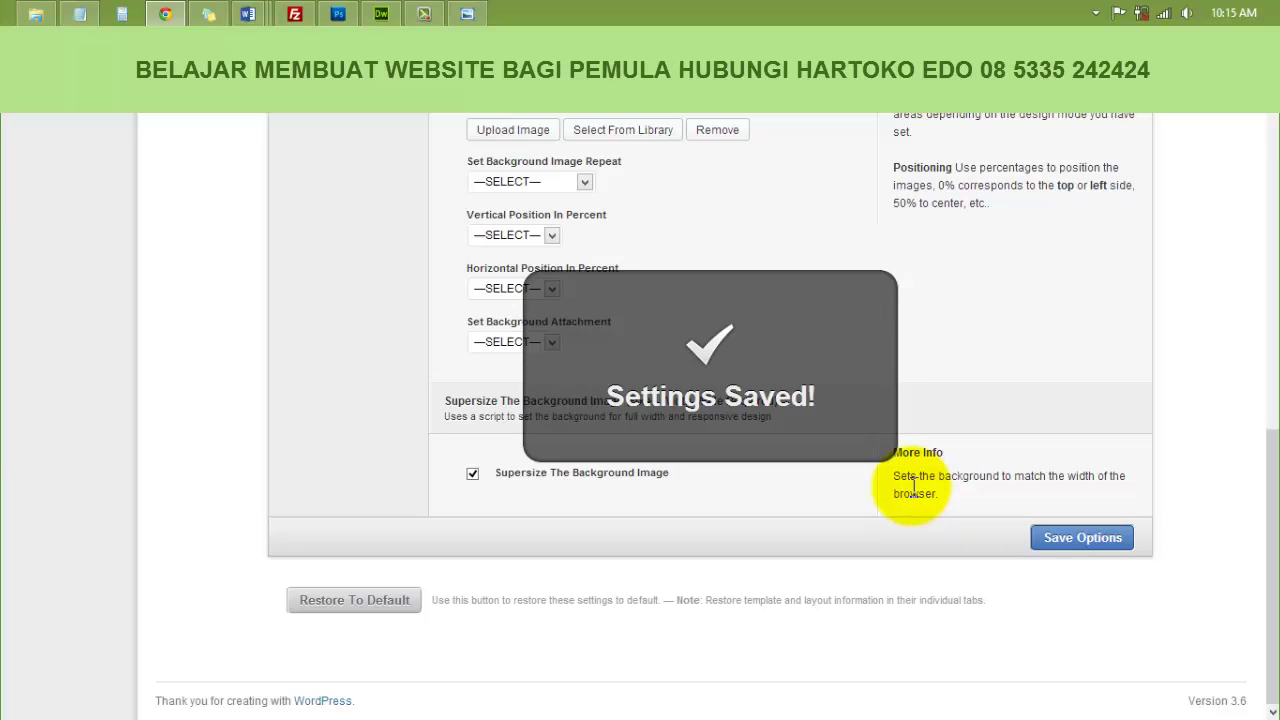
Open the Custom Code settings and review the #pagelines_content background rule in the custom CSS
scroll(913, 487, up, 7)
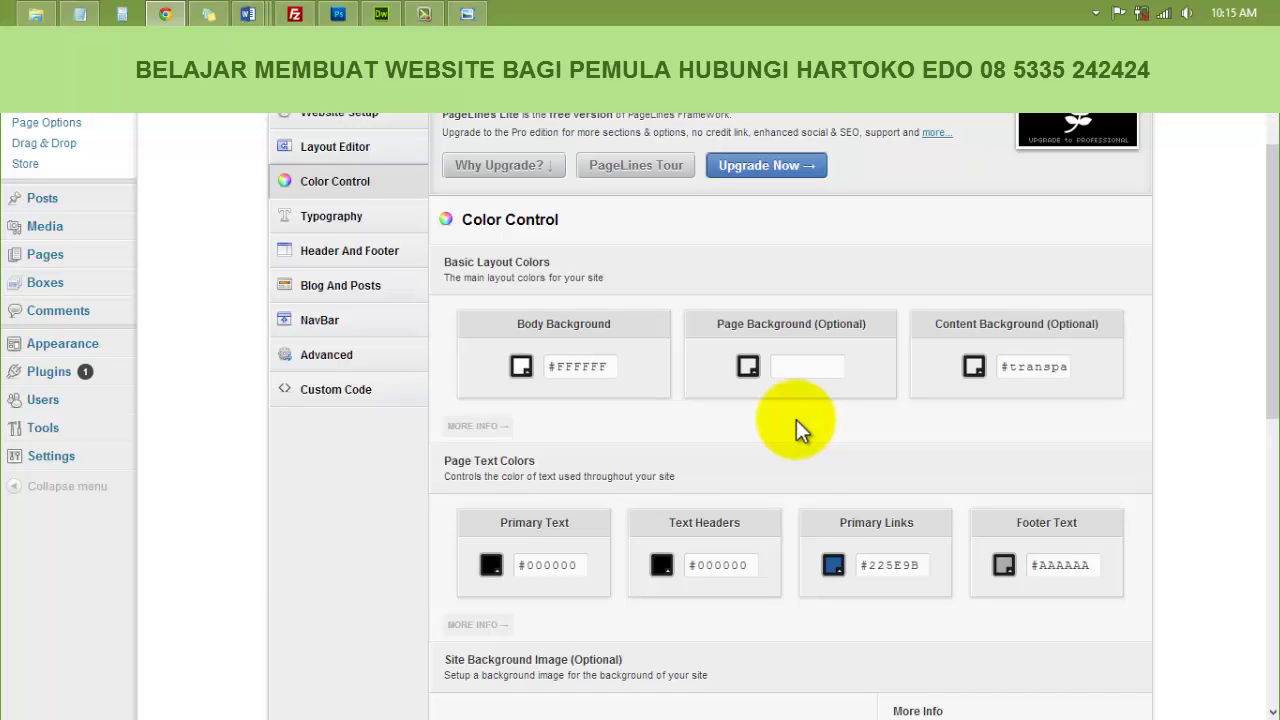
click(333, 398)
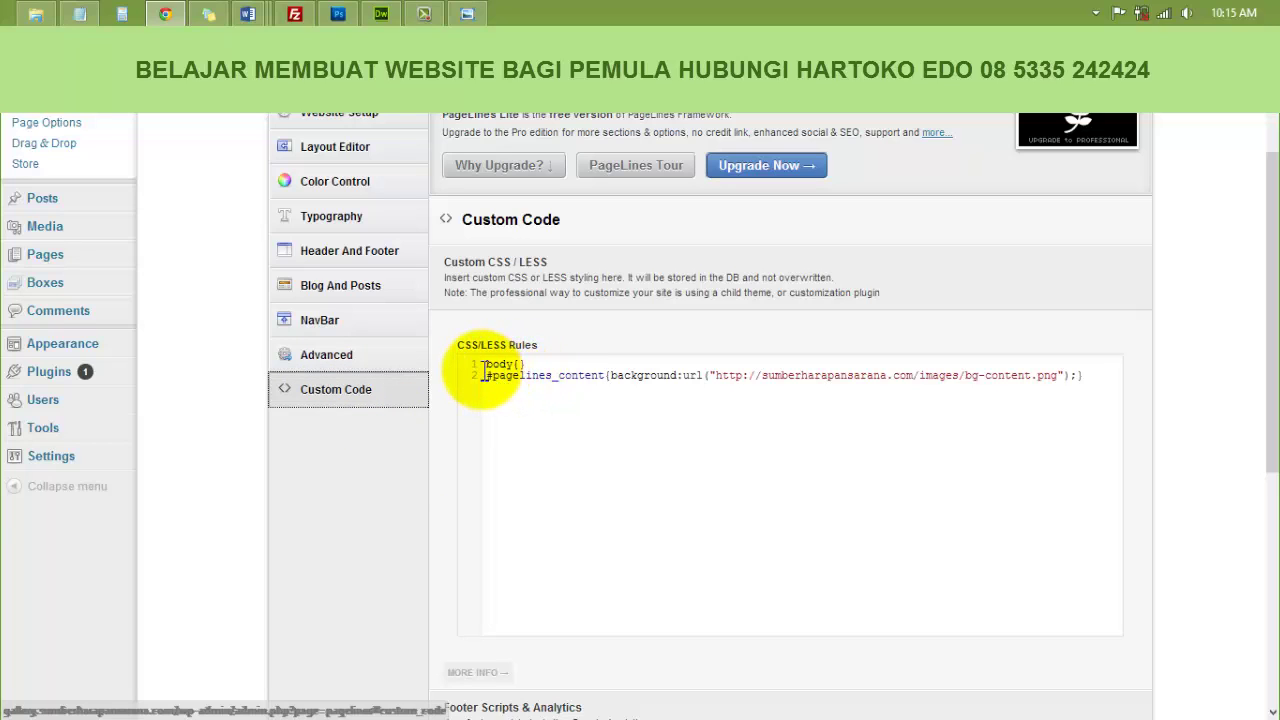
drag(487, 375, 1089, 380)
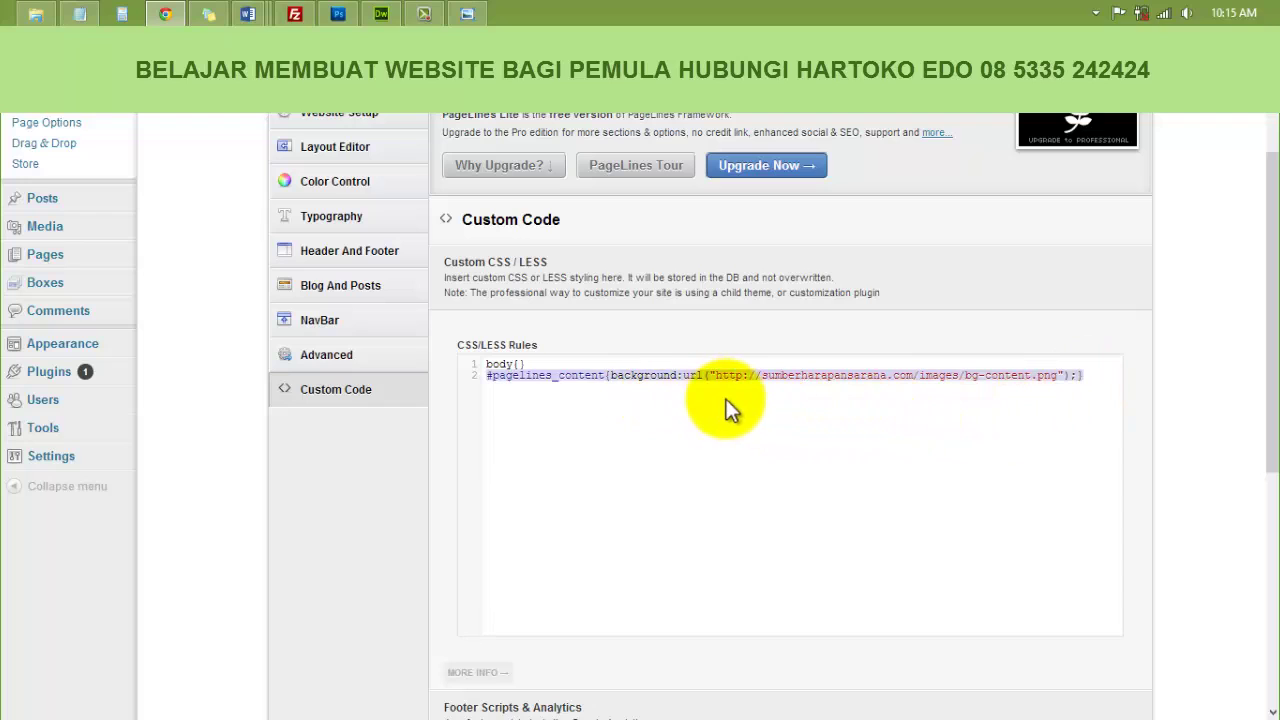
click(778, 376)
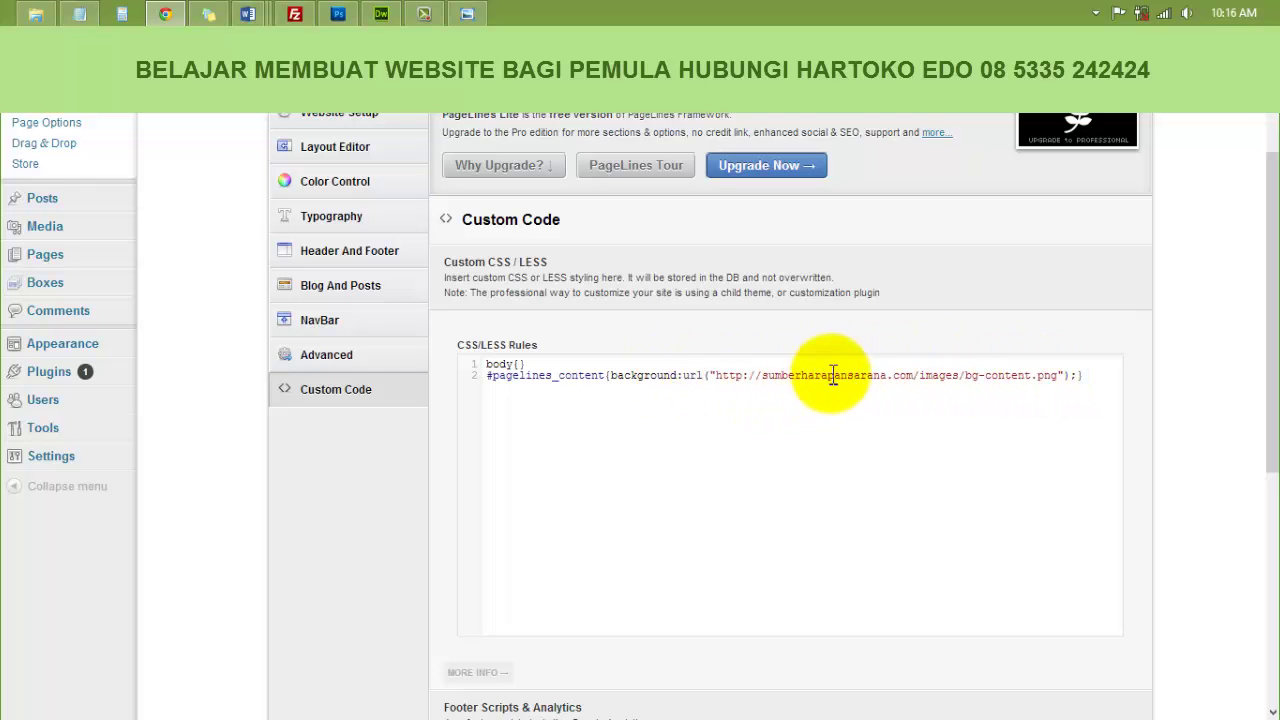
Switch to FileZilla, find bg-content.png in the site's local images folder and bring up its Upload command
click(295, 15)
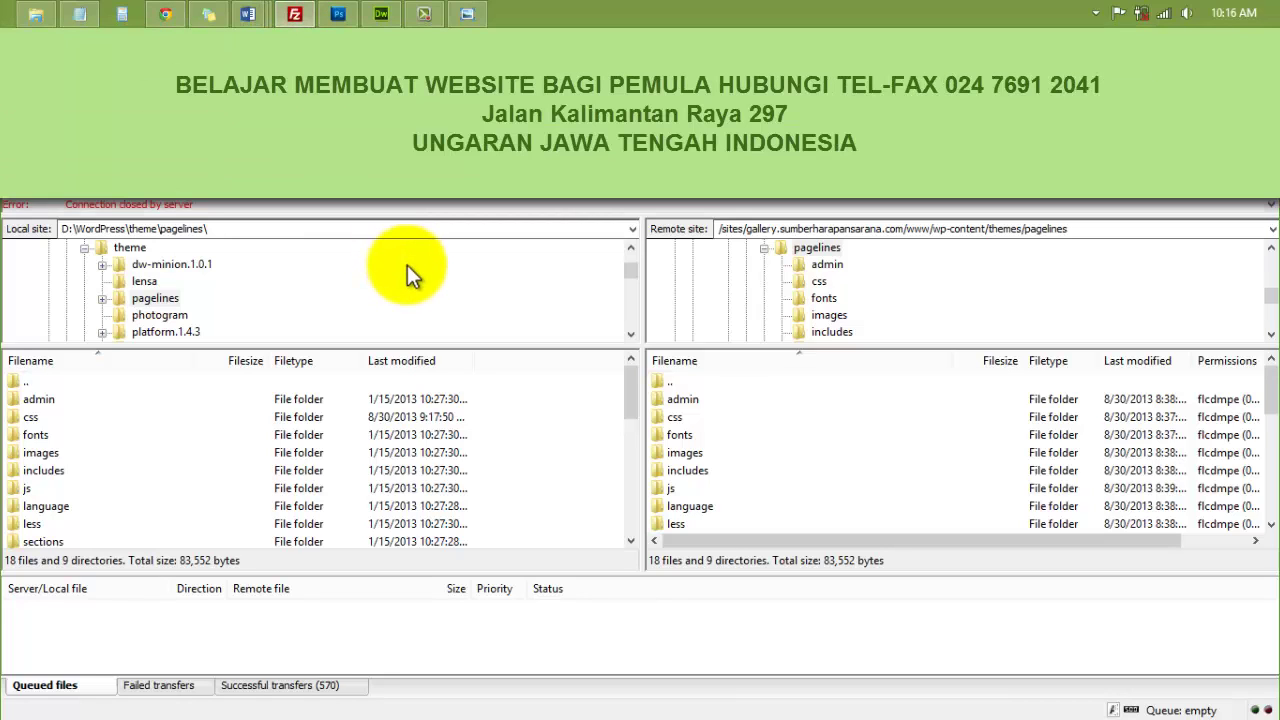
scroll(407, 265, down, 1)
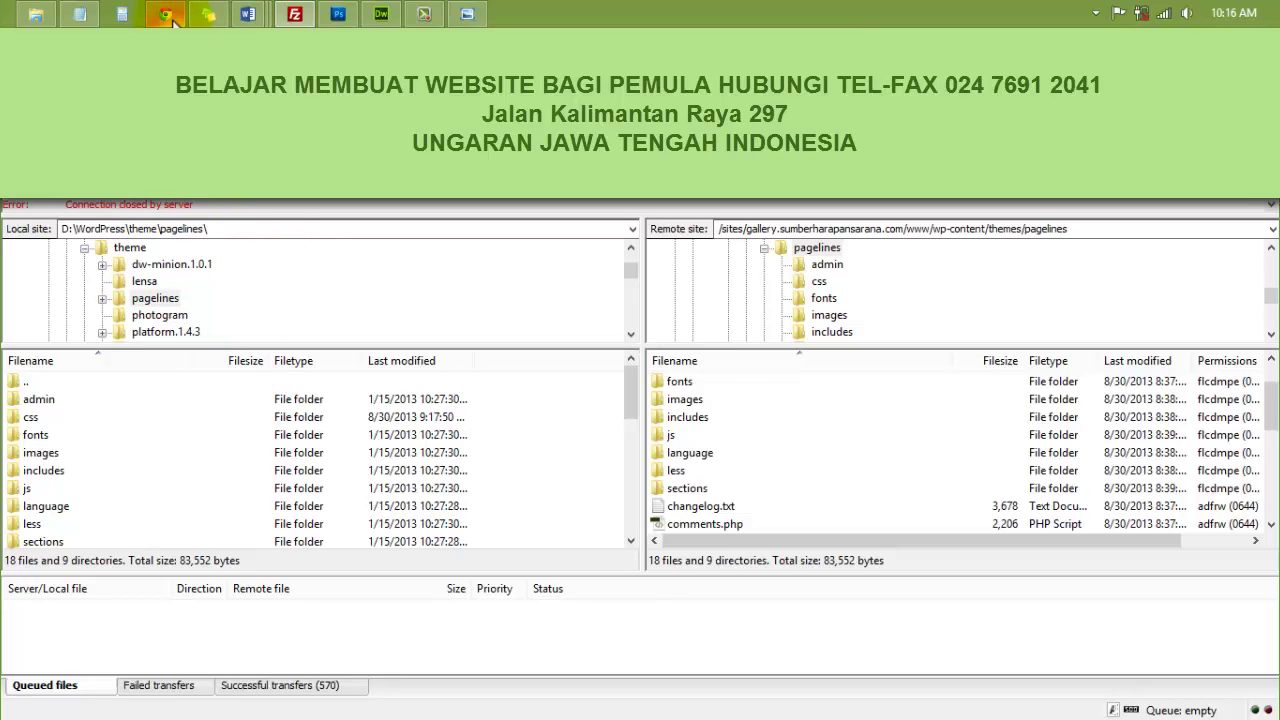
click(297, 17)
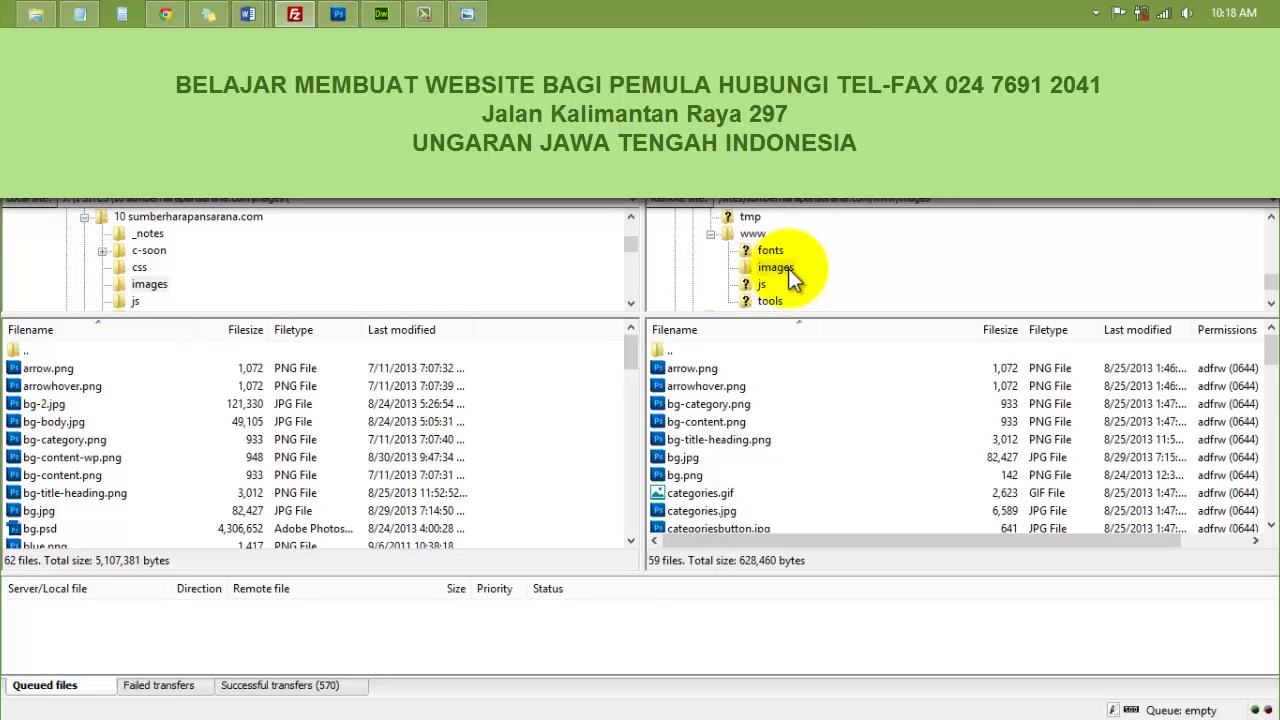
click(59, 526)
scroll(45, 523, down, 3)
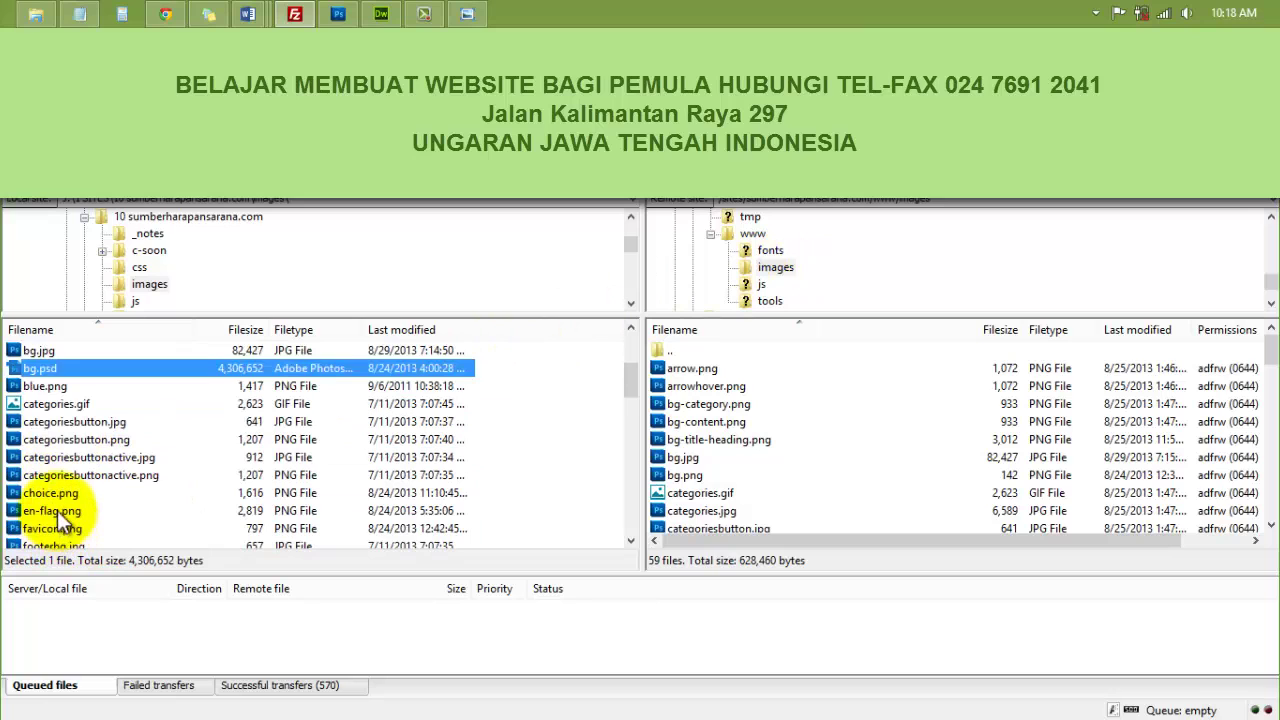
scroll(43, 466, down, 1)
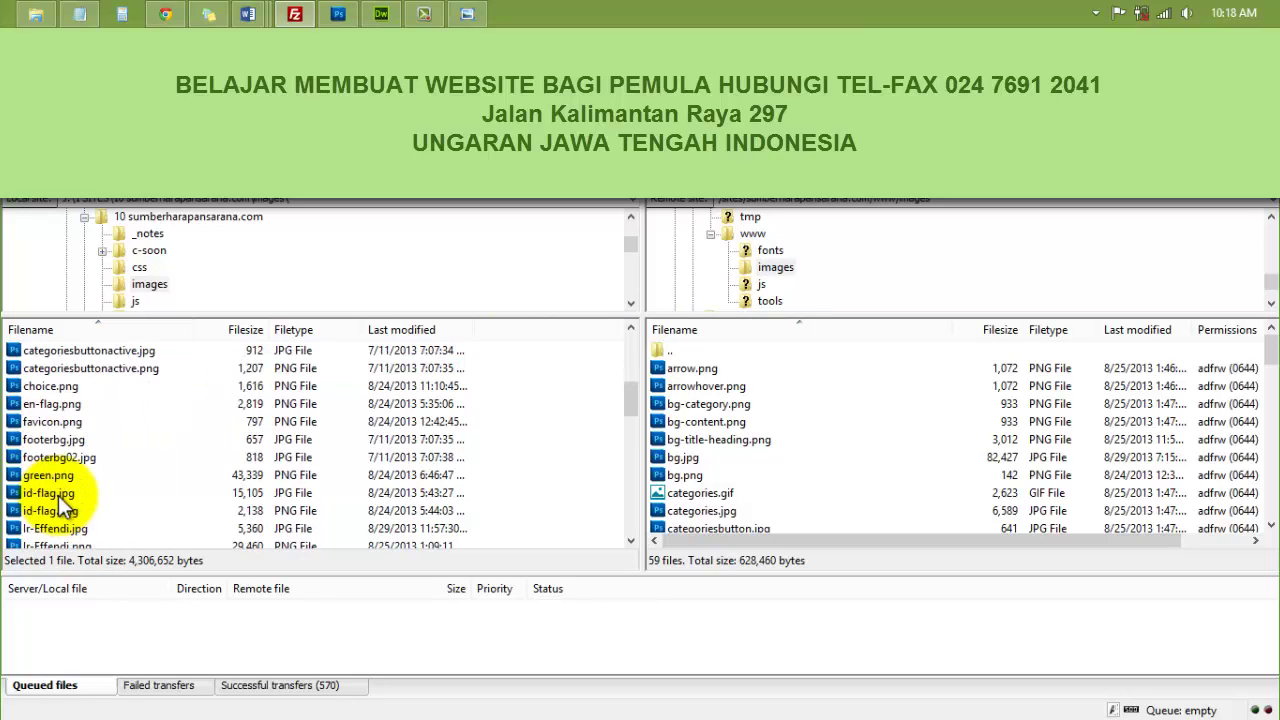
scroll(62, 505, up, 2)
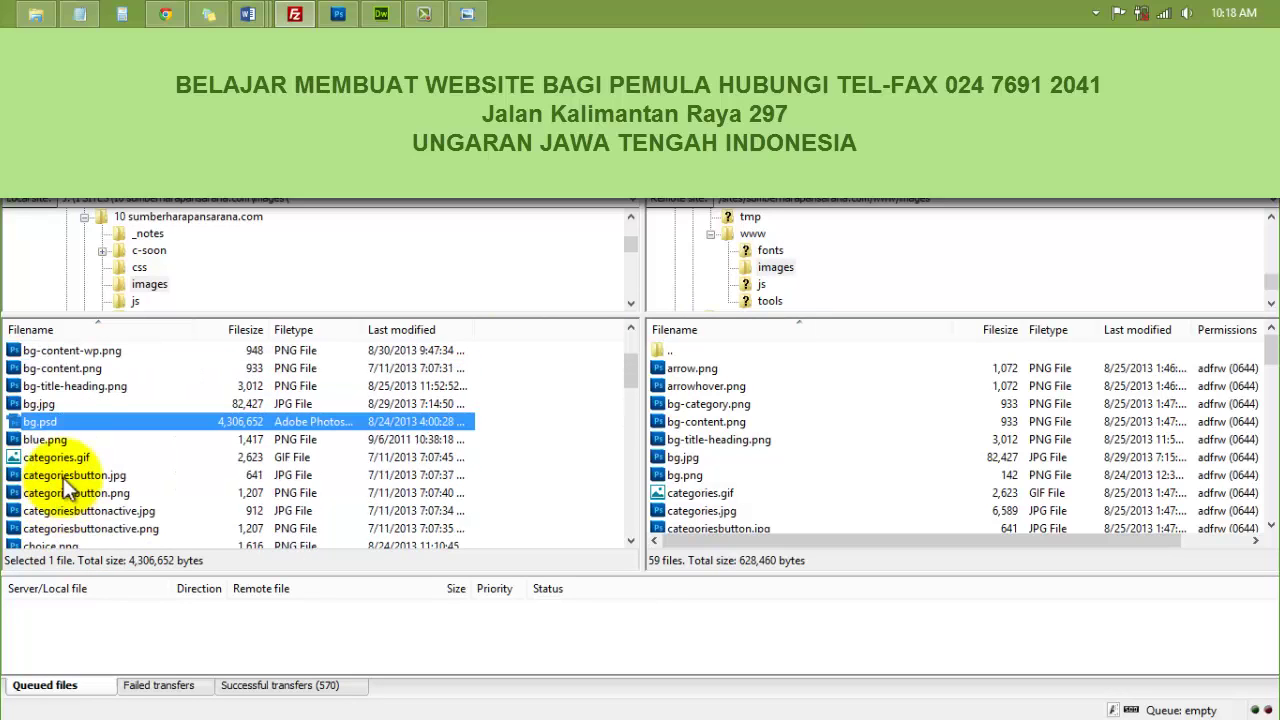
click(64, 370)
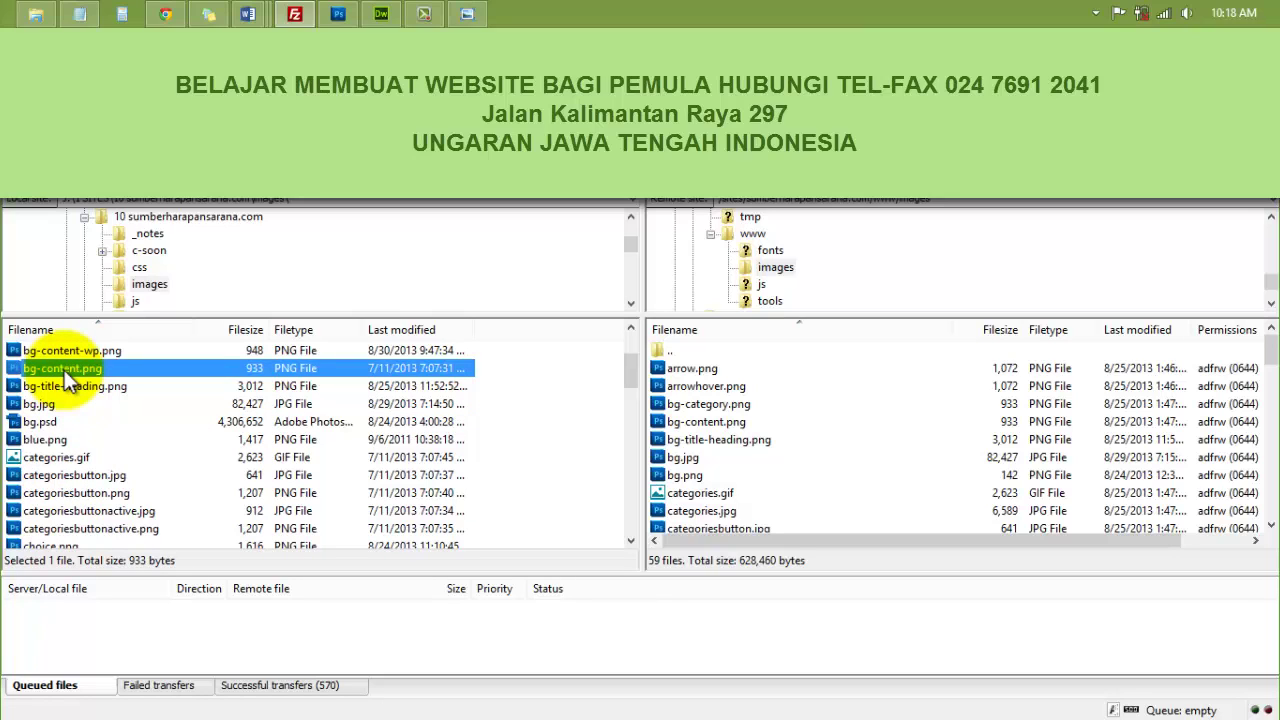
right_click(64, 370)
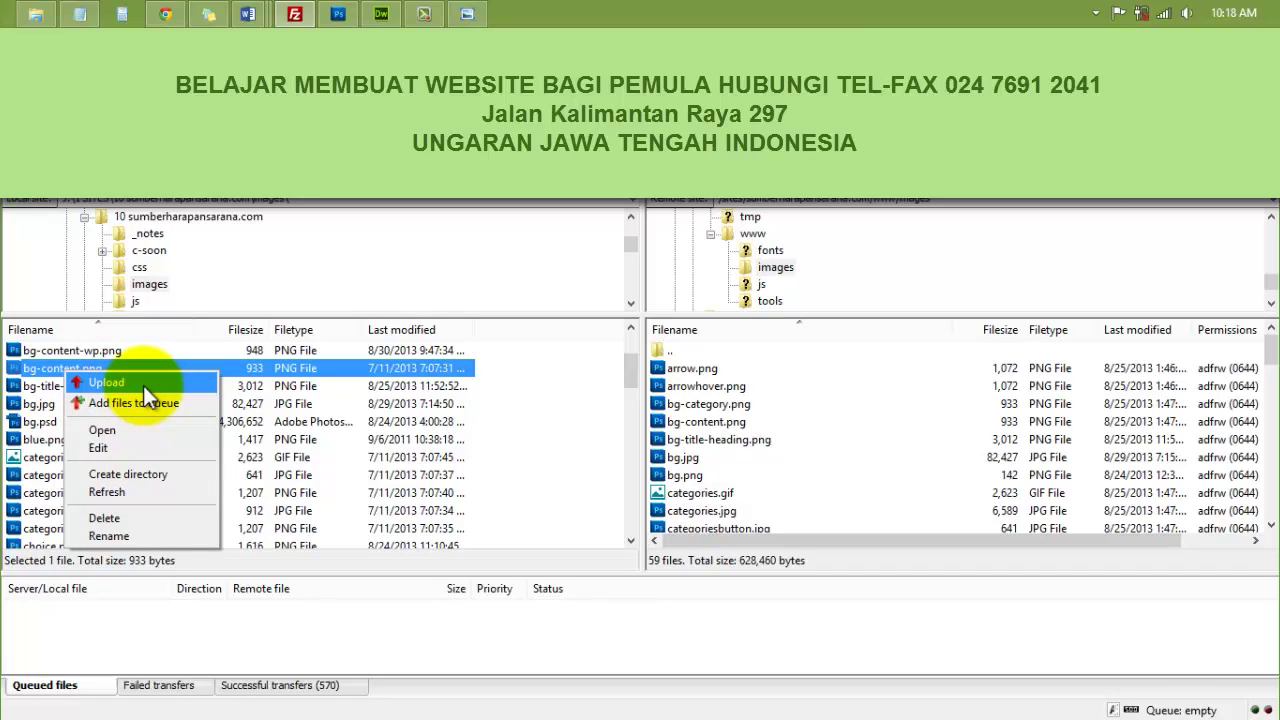
Return to WordPress in Chrome, check the #pagelines_content rule that uses bg-content.png, and save the custom code options
key(alt+Tab)
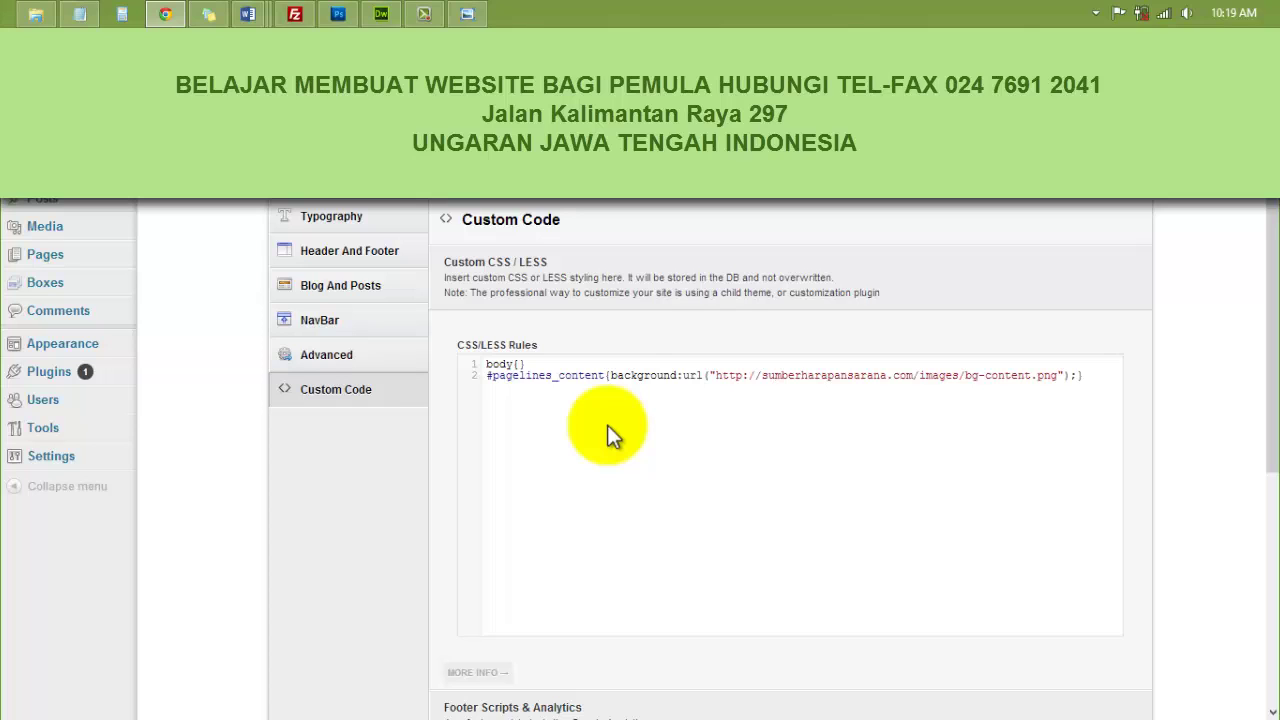
double_click(1044, 375)
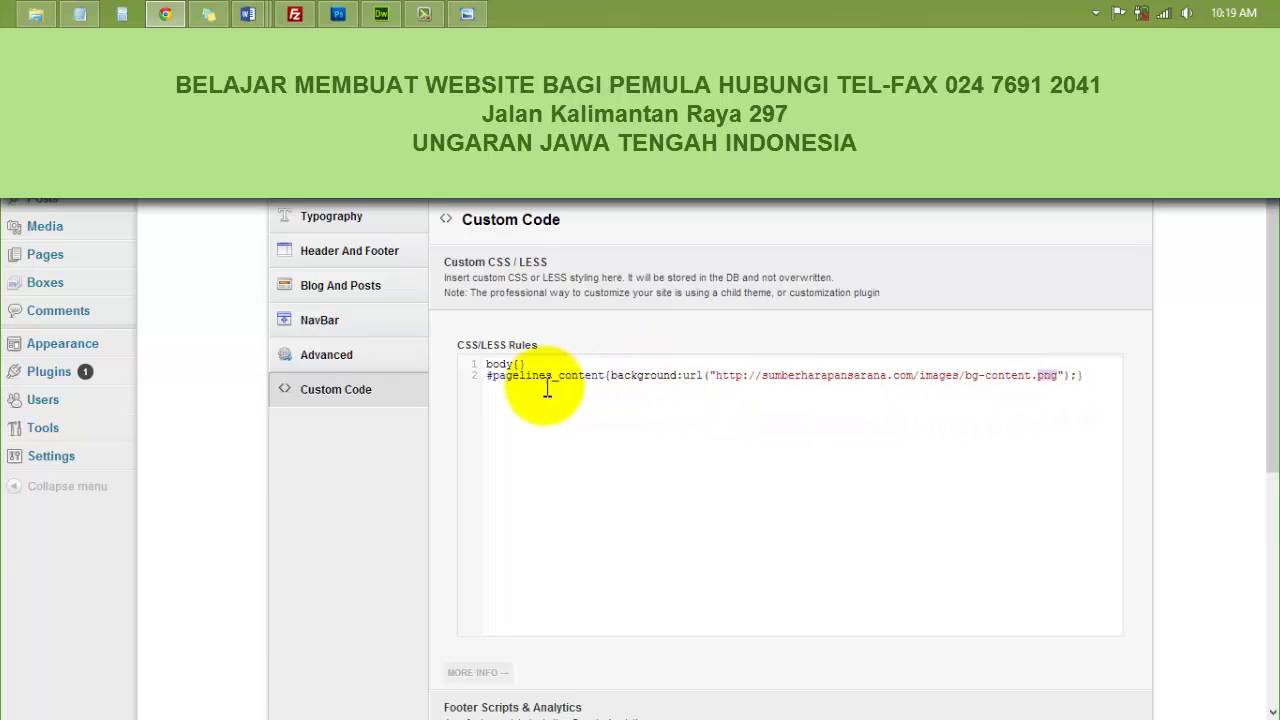
click(484, 376)
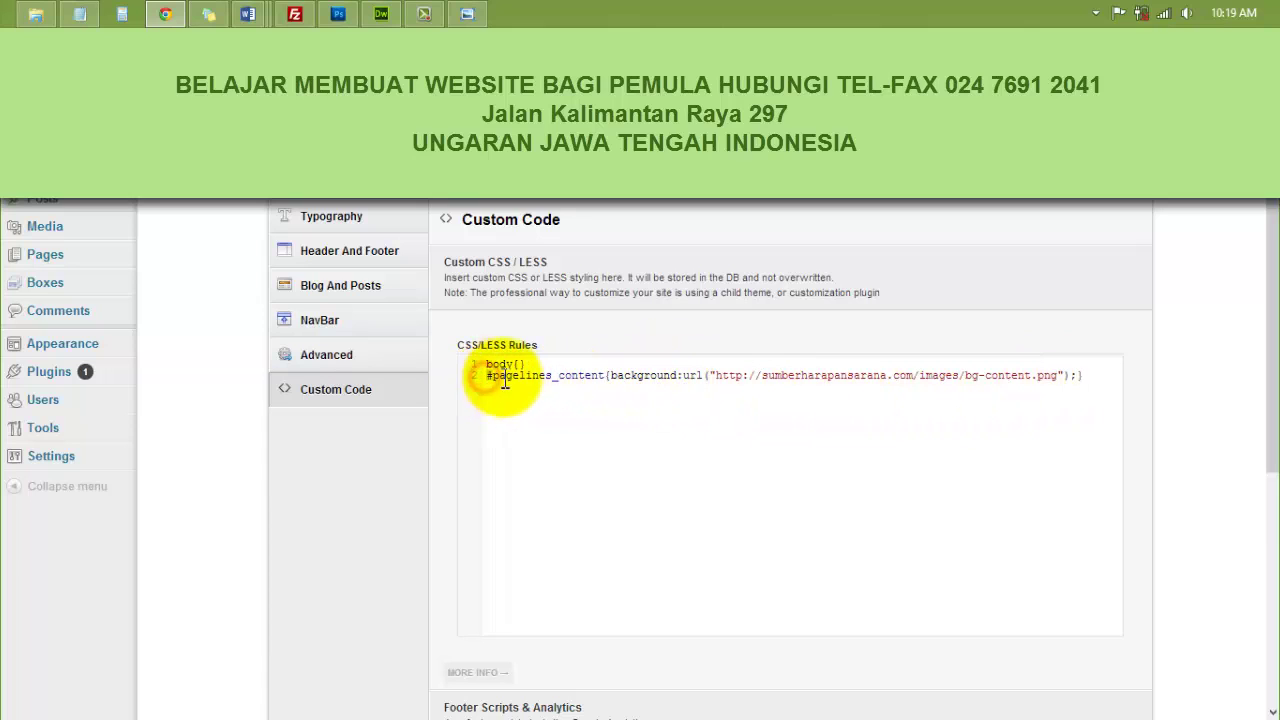
drag(505, 383, 1094, 380)
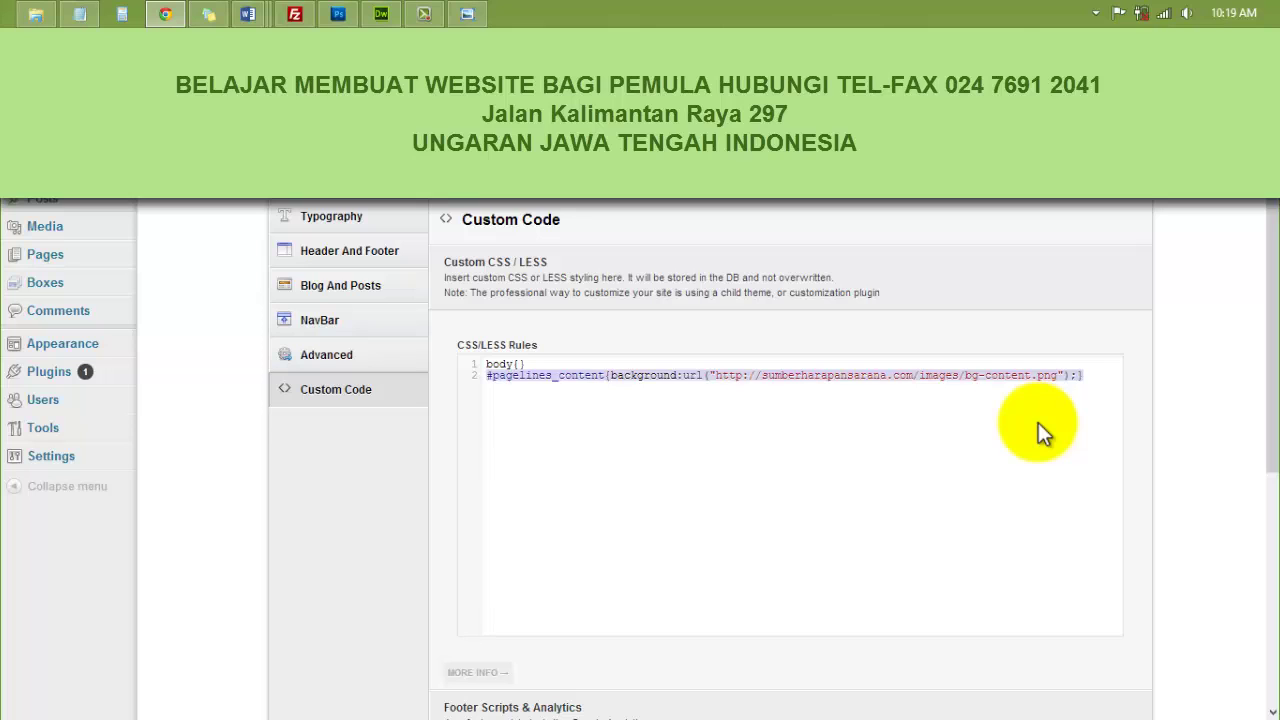
scroll(1038, 428, down, 4)
scroll(1040, 424, down, 1)
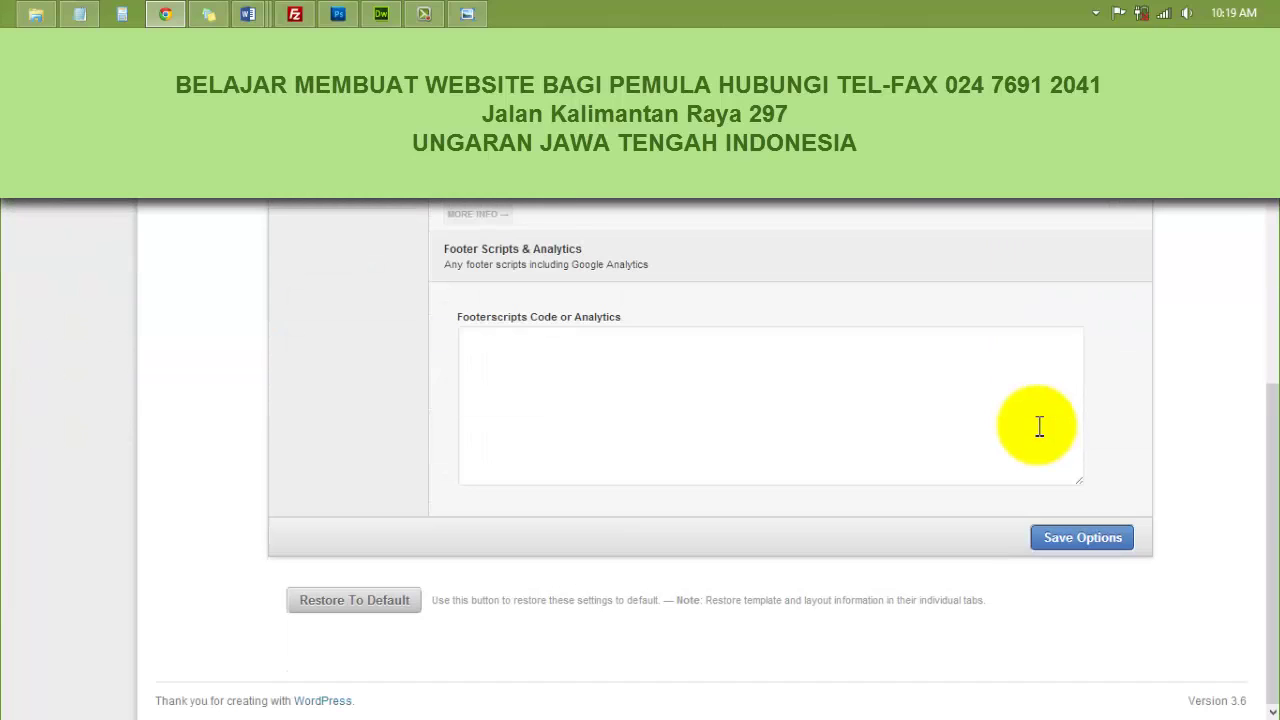
click(1083, 538)
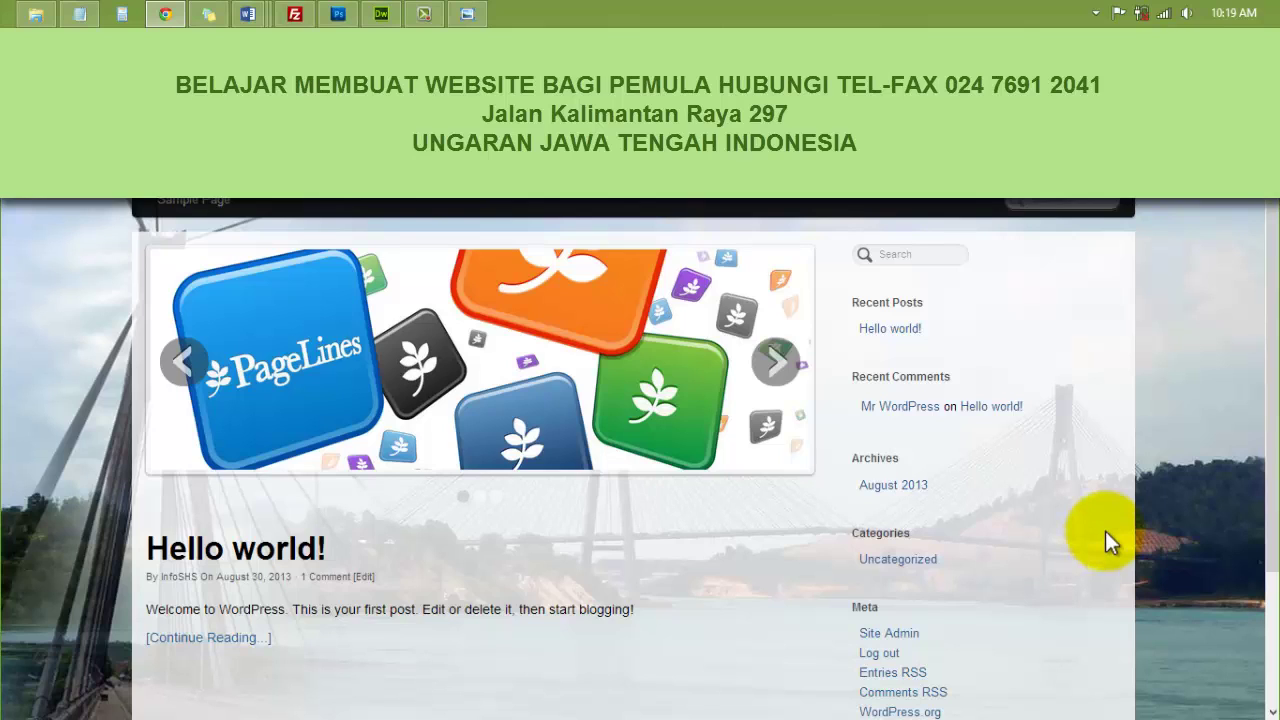
Examine the blog page's semi-transparent content area over the fixed bridge background
scroll(1224, 436, down, 2)
scroll(1224, 436, up, 2)
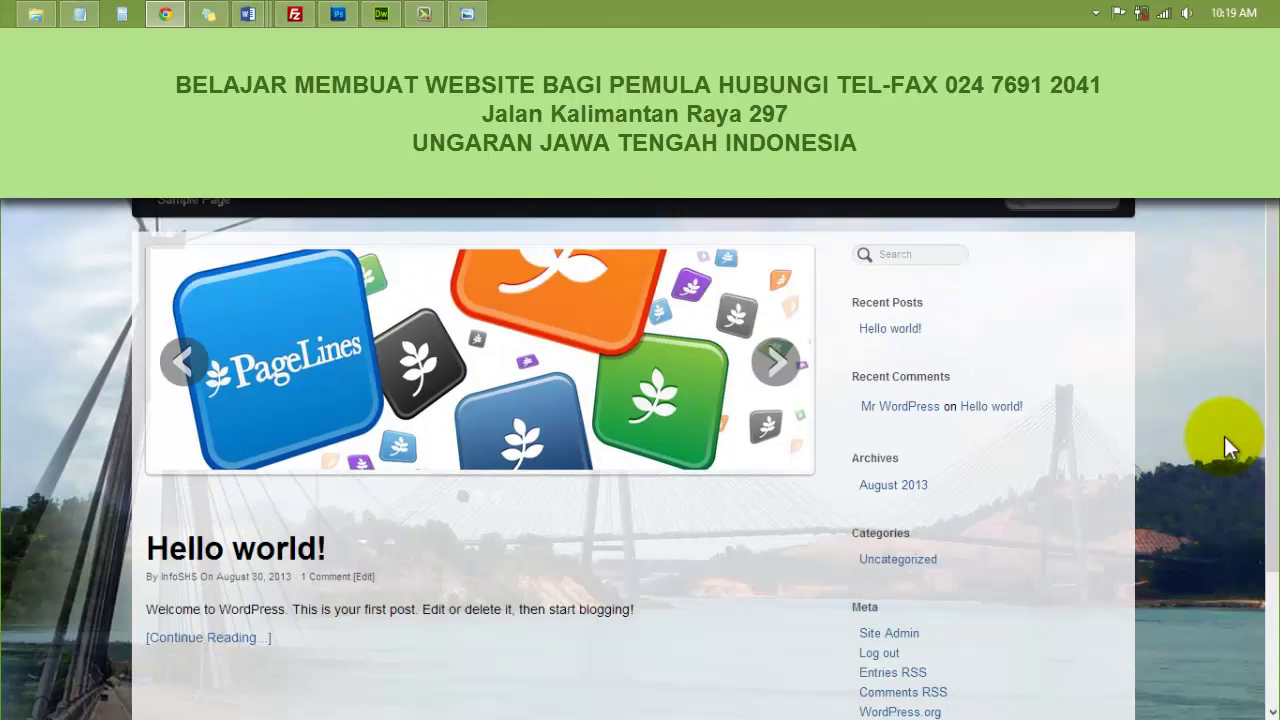
scroll(1224, 436, down, 1)
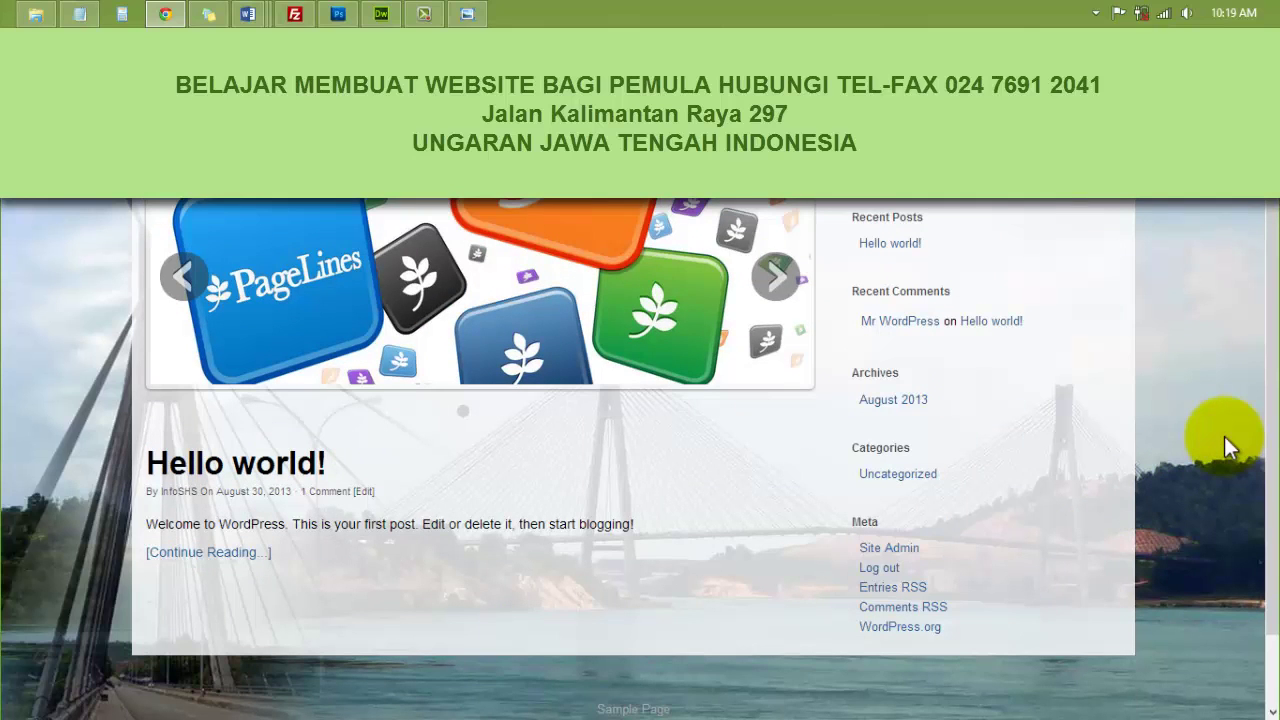
scroll(1224, 436, up, 1)
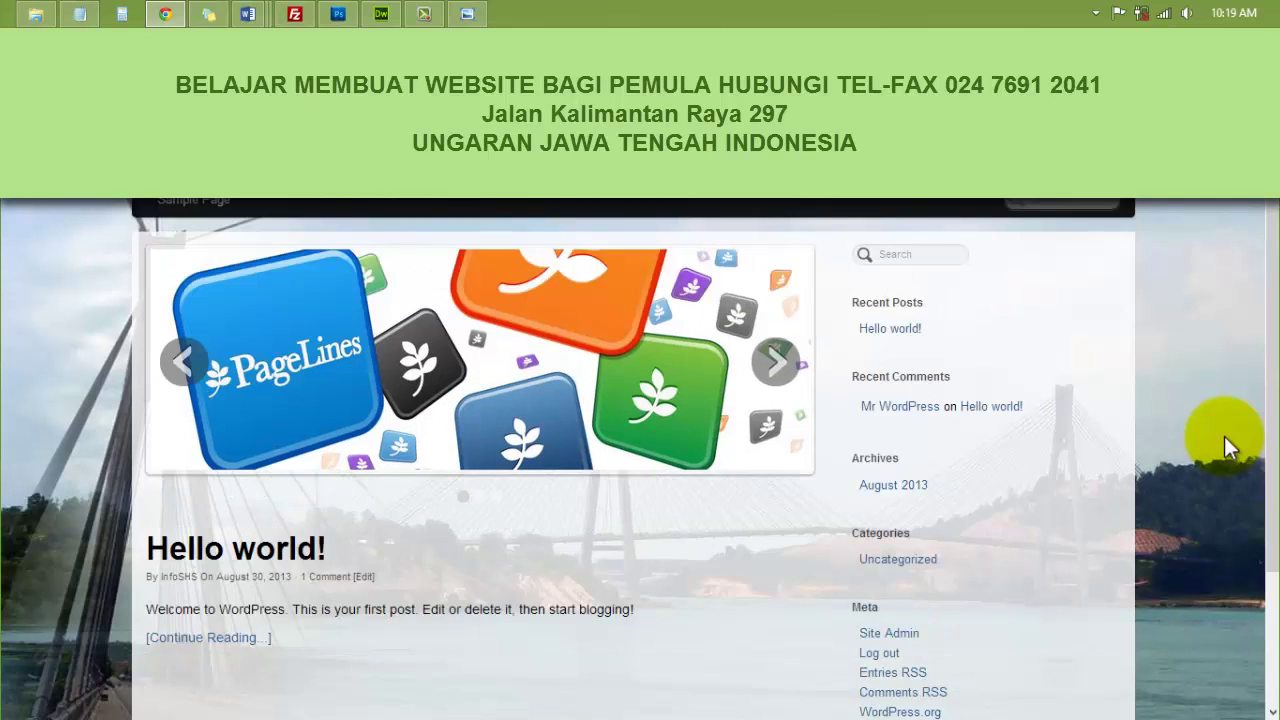